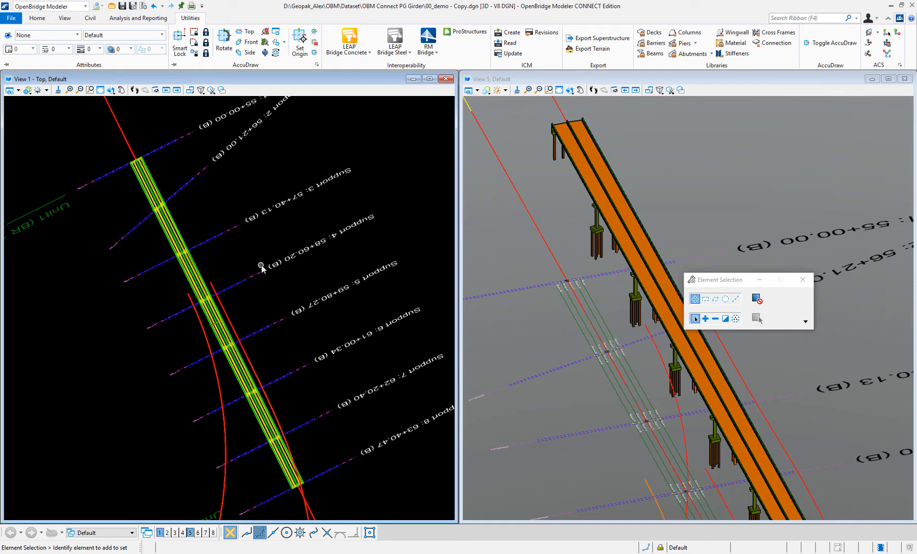
- Send the bridge model to LEAP Bridge Concrete, read through the Model Transfer Report and accept the transfer
{"action": "left_click", "coordinate": [352, 52]}
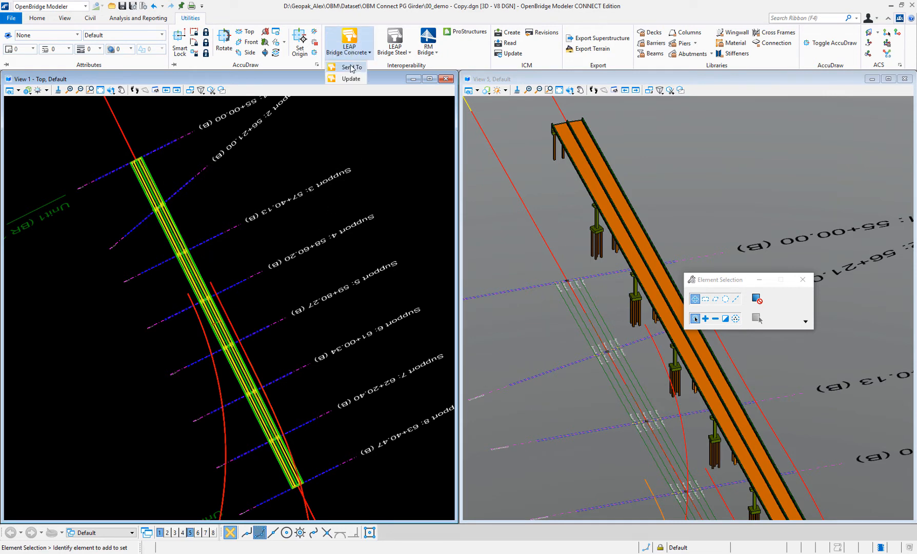
{"action": "left_click", "coordinate": [352, 68]}
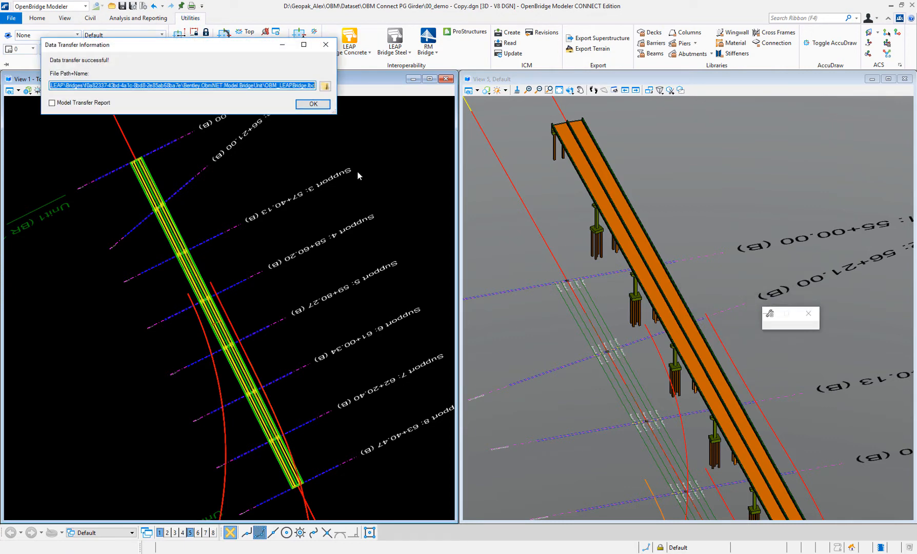
{"action": "left_click", "coordinate": [95, 105]}
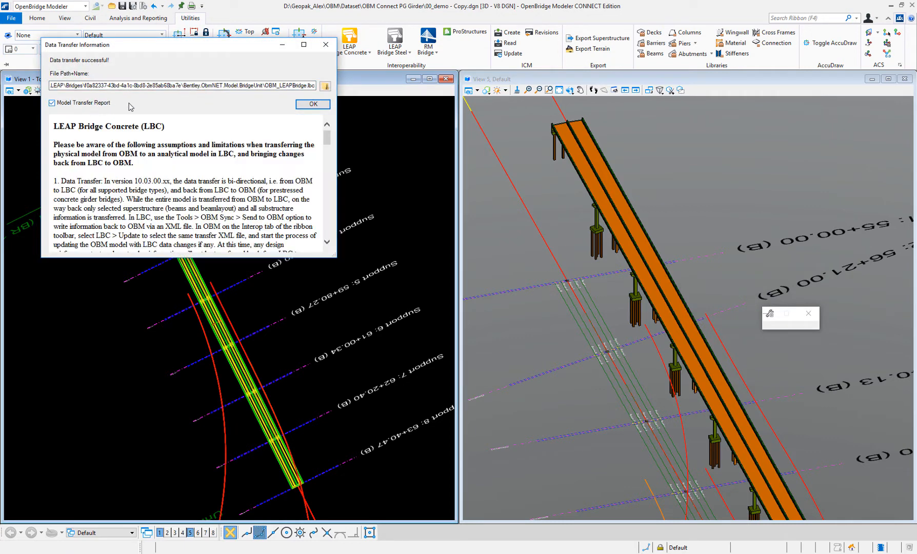
{"action": "left_click_drag", "start_coordinate": [329, 146], "coordinate": [332, 181]}
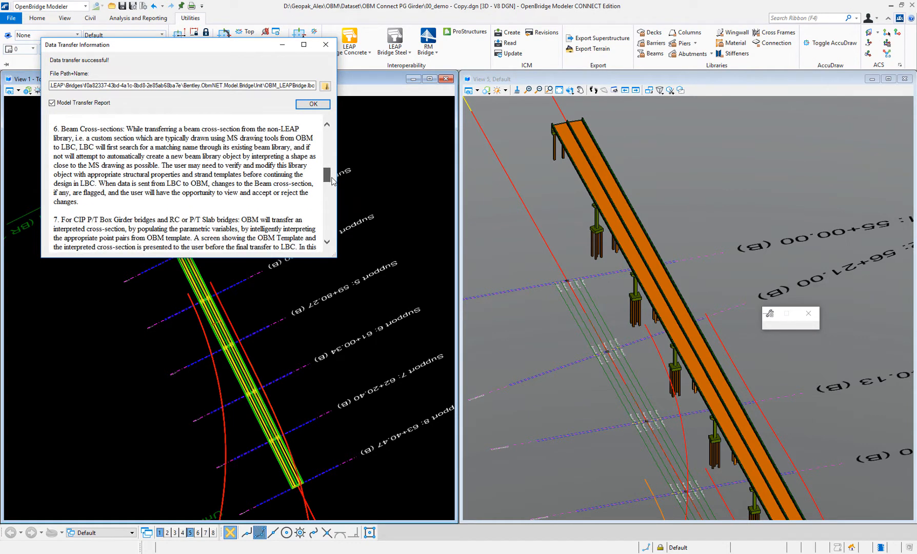
{"action": "left_click", "coordinate": [313, 104]}
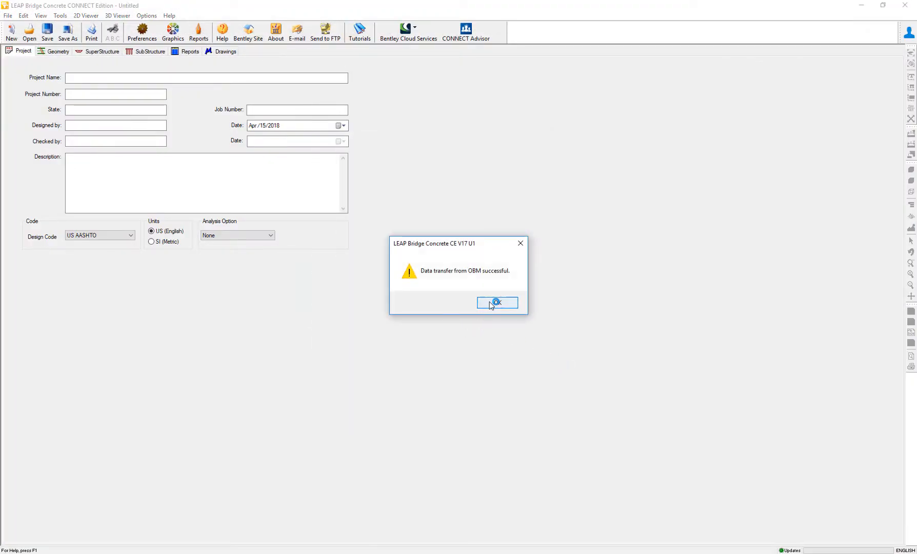
{"action": "left_click", "coordinate": [498, 303]}
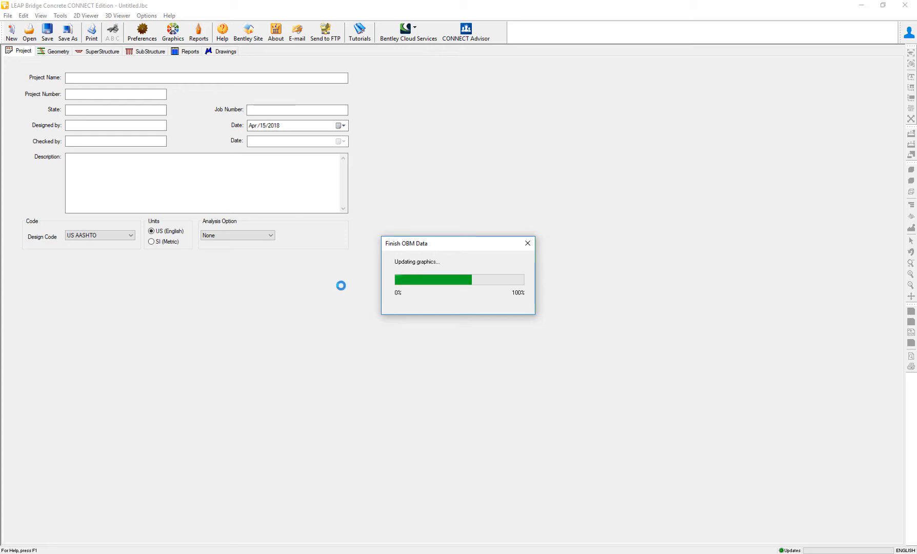
- Examine the transferred bridge's 3D geometry, substructure and superstructure
{"action": "left_click", "coordinate": [55, 53]}
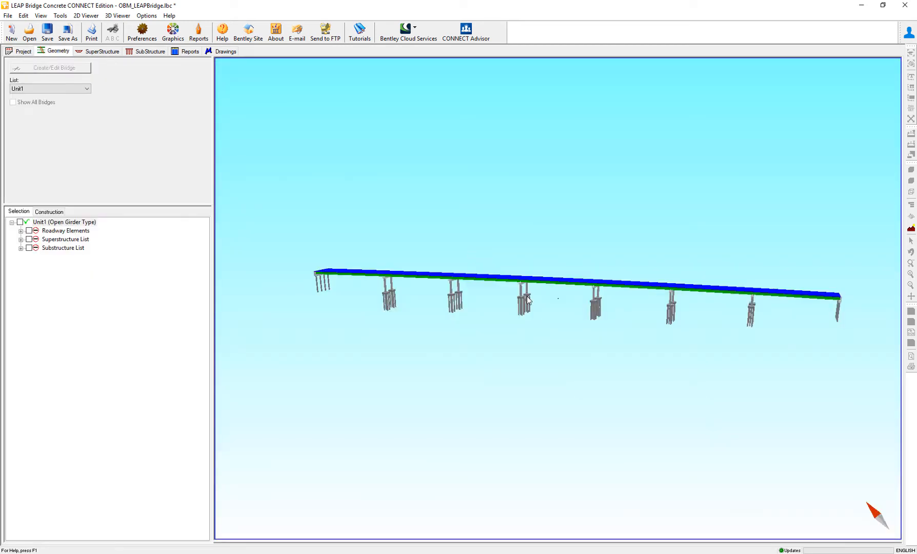
{"action": "left_click_drag", "start_coordinate": [525, 298], "coordinate": [505, 340]}
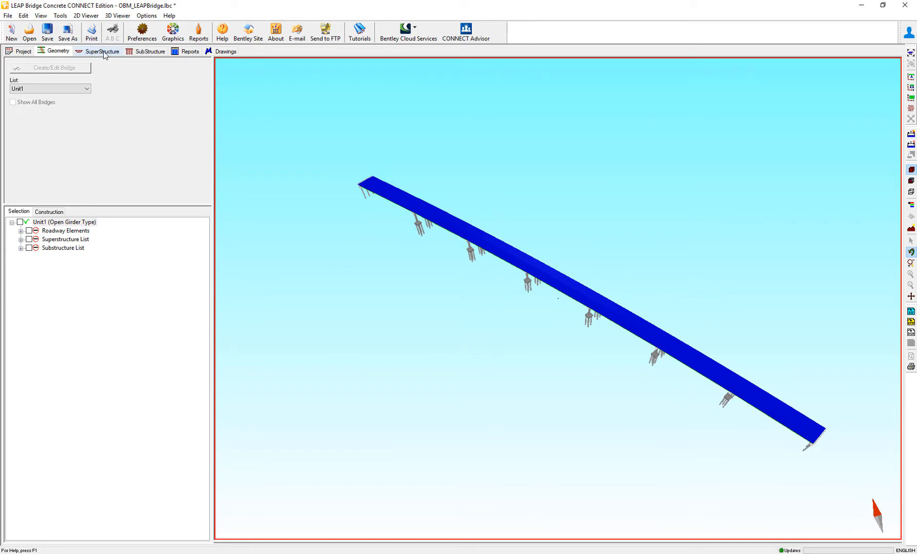
{"action": "left_click", "coordinate": [102, 51]}
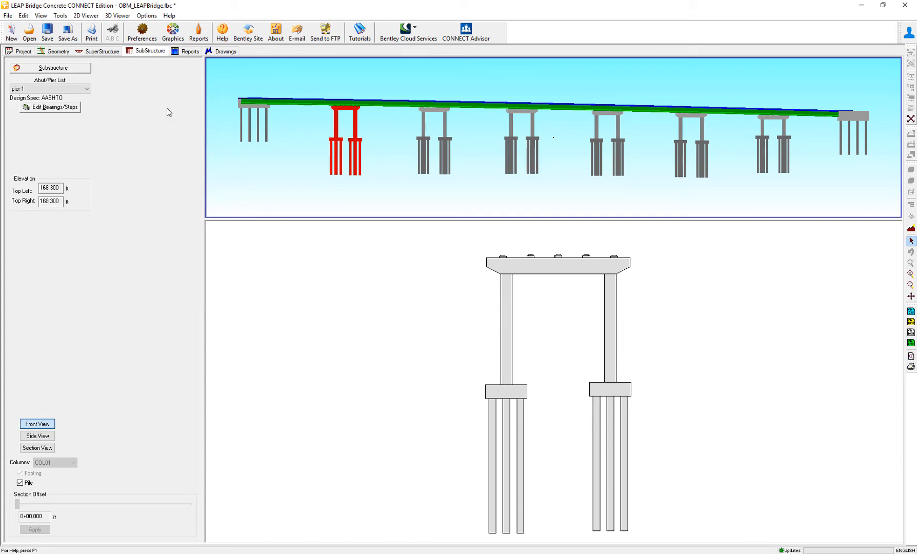
{"action": "left_click", "coordinate": [98, 51]}
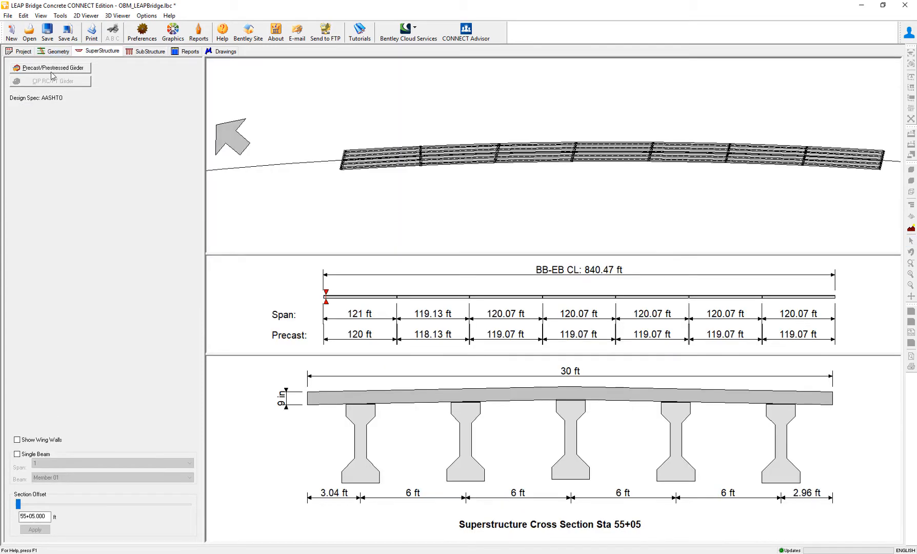
- Open the Precast/Prestressed Girder design, check its design code and geometry, and set the prestressing tendon to 1/2-270K-LL
{"action": "left_click", "coordinate": [52, 68]}
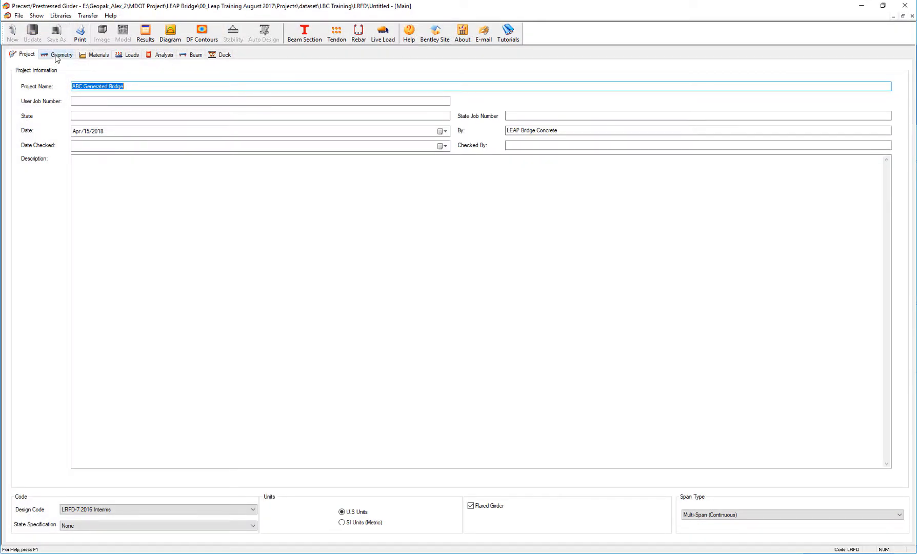
{"action": "left_click", "coordinate": [110, 510]}
{"action": "left_click", "coordinate": [110, 510]}
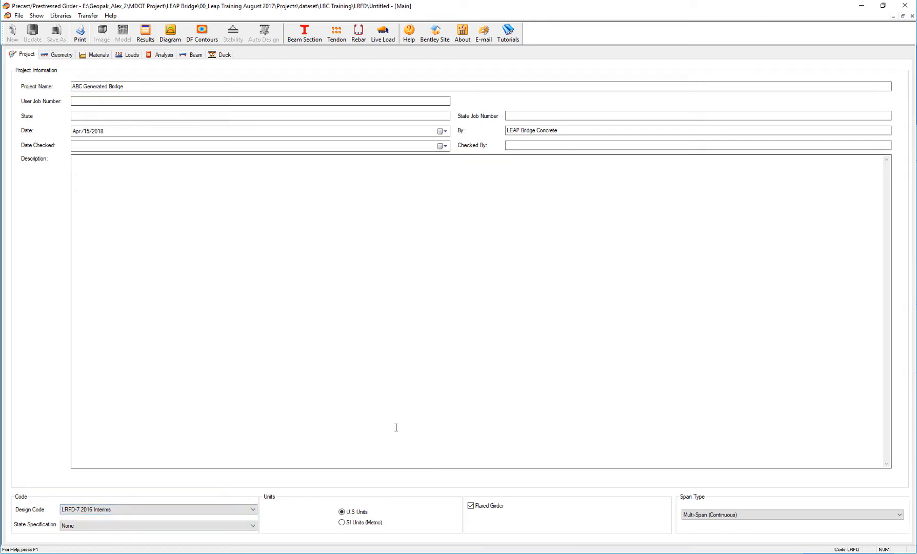
{"action": "left_click", "coordinate": [58, 55]}
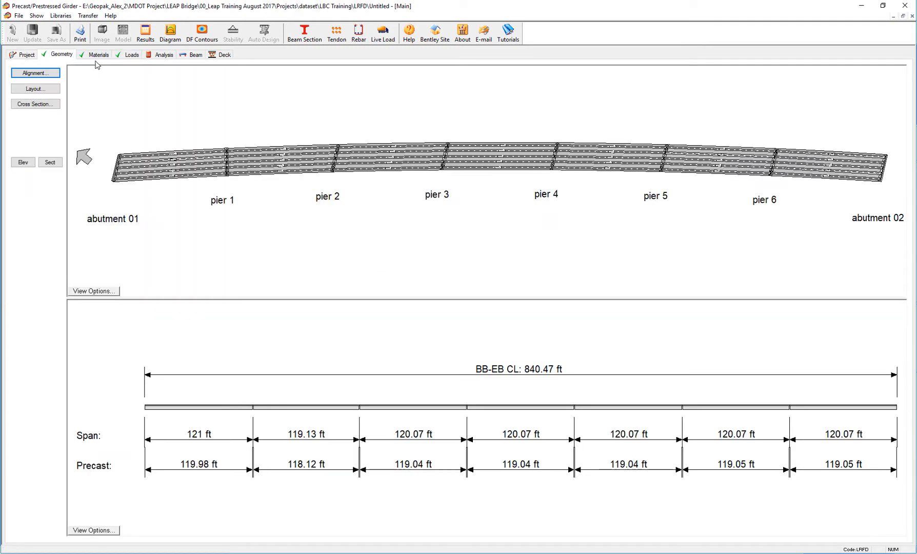
{"action": "left_click", "coordinate": [97, 55]}
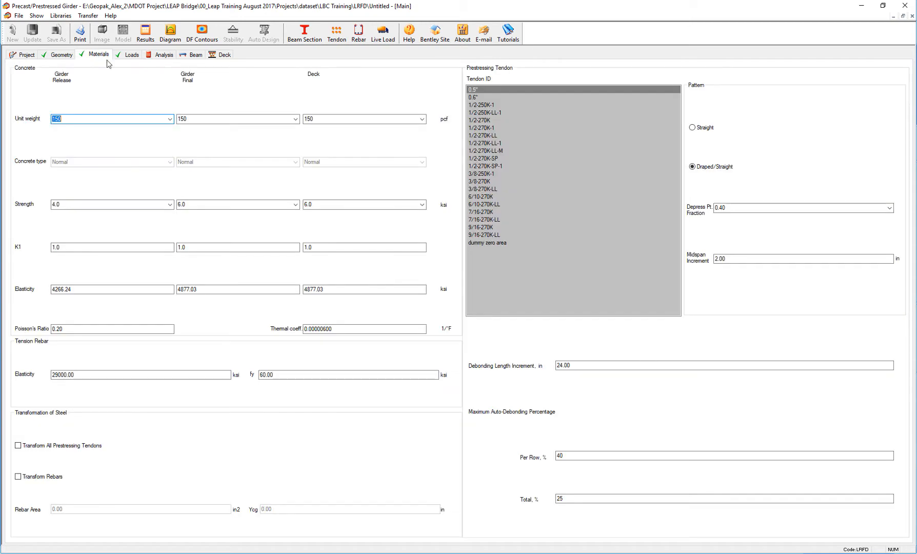
{"action": "left_click", "coordinate": [484, 136]}
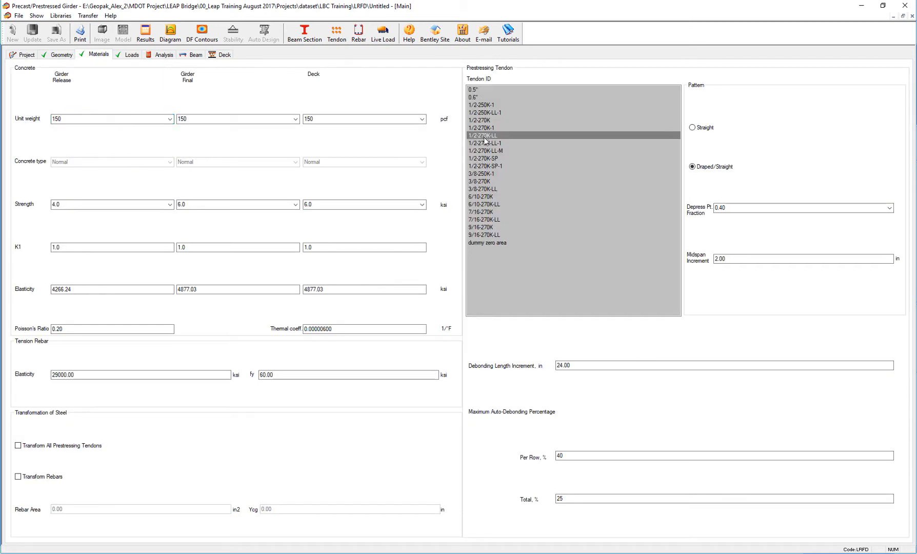
- Add a 0.03 ksf future wearing surface as a permanent load using the Permanent Load Wizard
{"action": "left_click", "coordinate": [133, 55]}
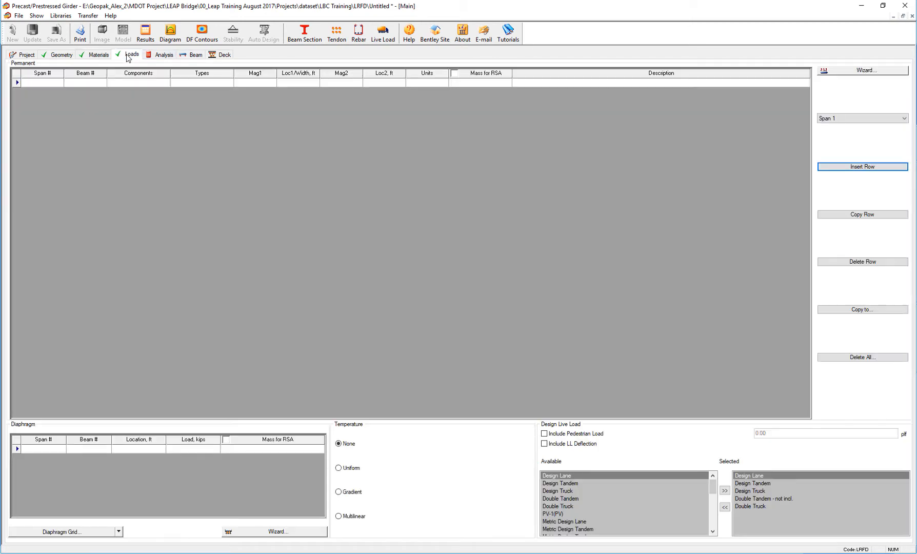
{"action": "left_click", "coordinate": [862, 73]}
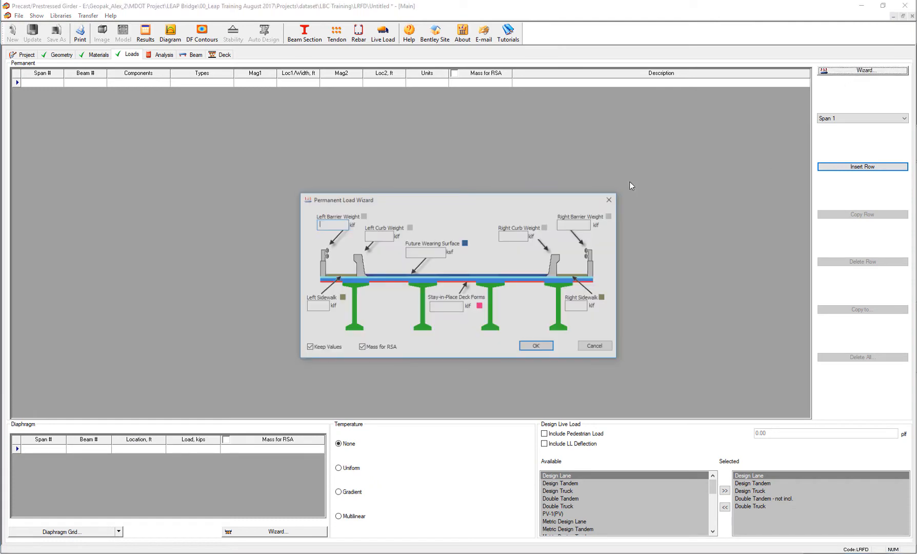
{"action": "left_click", "coordinate": [431, 251]}
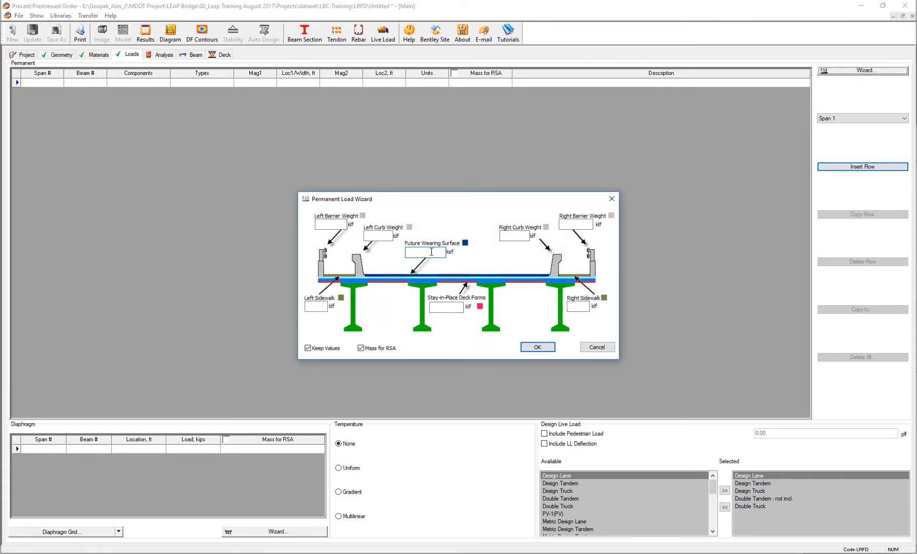
{"action": "left_click", "coordinate": [539, 347]}
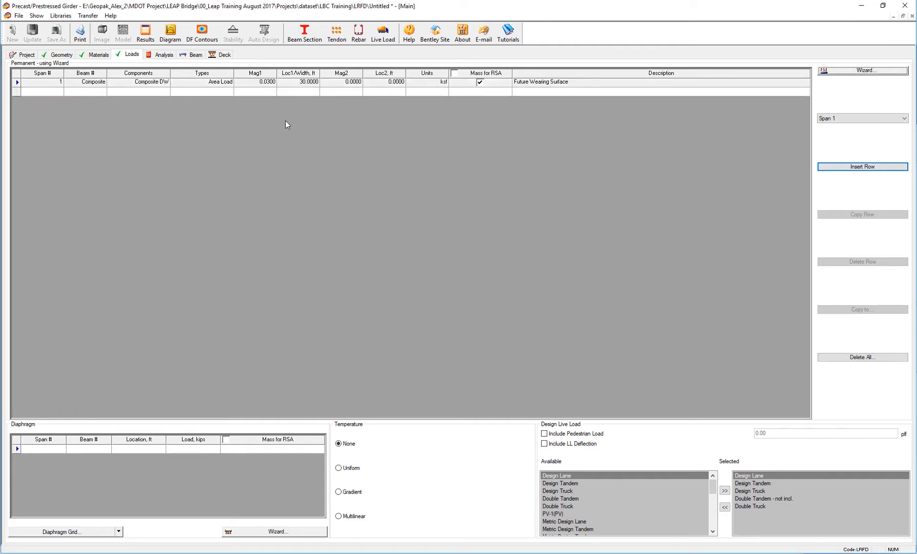
- Run the girder analysis and check the available limit states for span 01, beam 1
{"action": "left_click", "coordinate": [163, 54]}
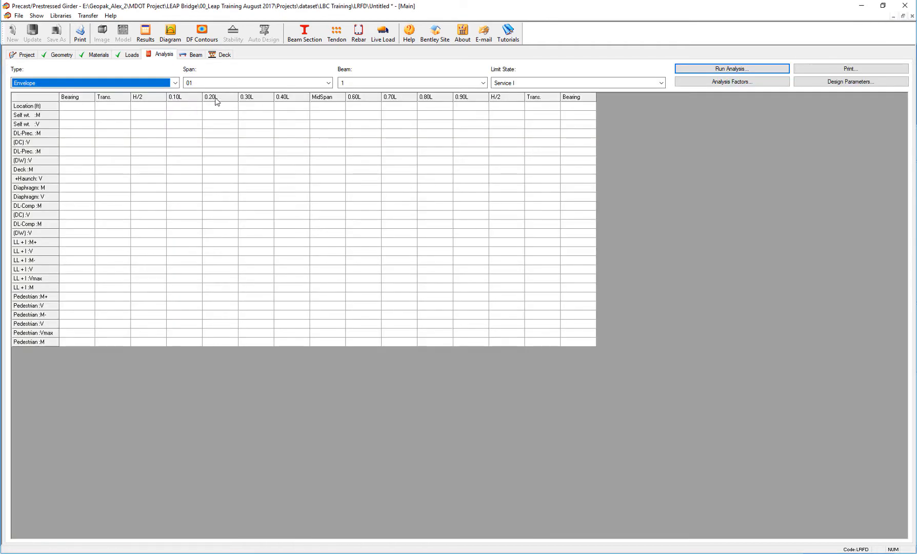
{"action": "left_click", "coordinate": [734, 72]}
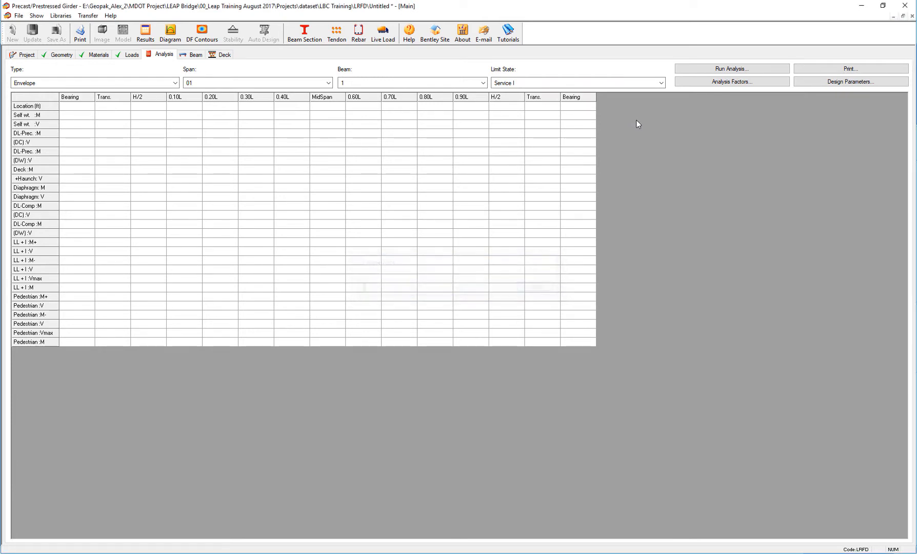
{"action": "left_click", "coordinate": [662, 83]}
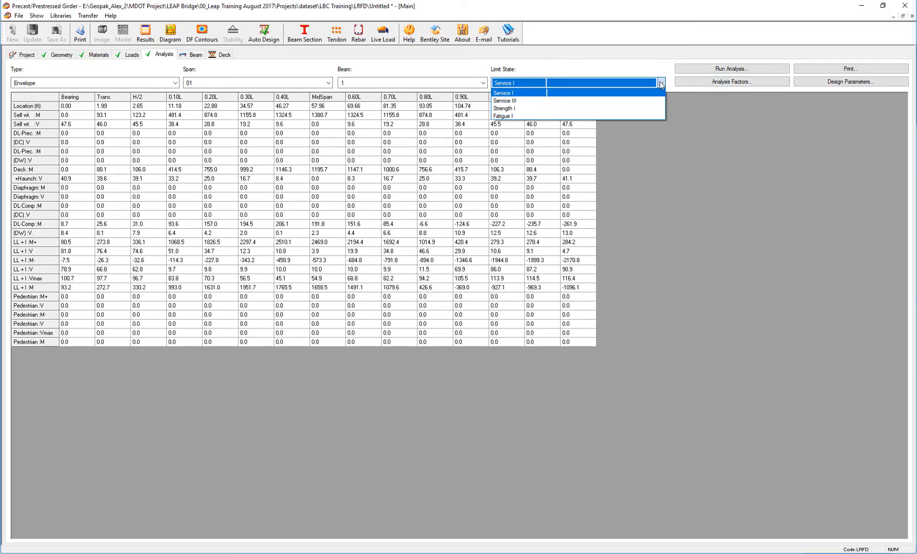
{"action": "left_click", "coordinate": [662, 84]}
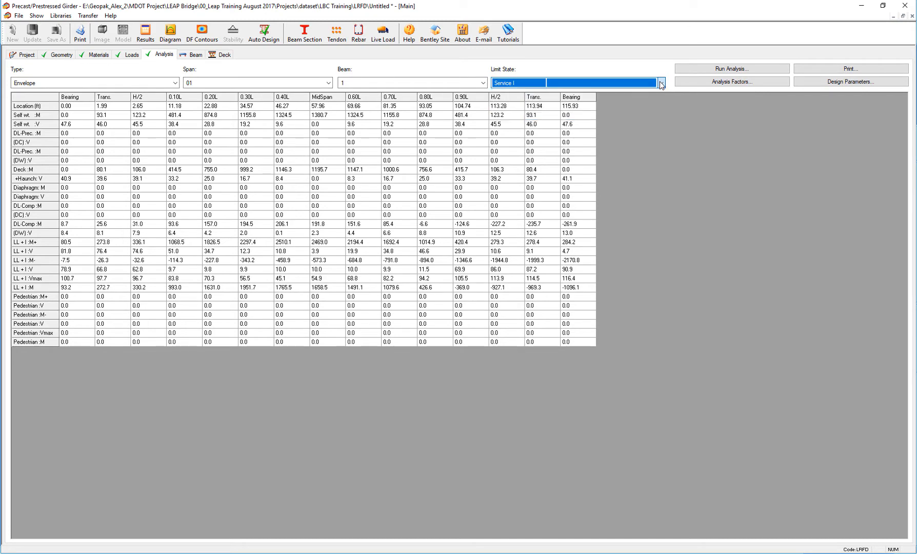
- Auto-design the strand pattern for the current beam, span 1 beam 1, with auto-debonding
{"action": "left_click", "coordinate": [193, 55]}
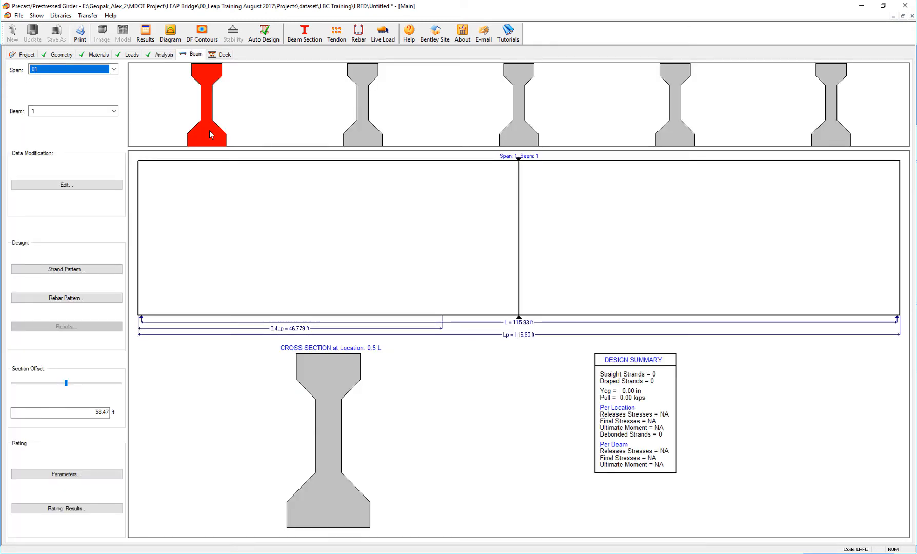
{"action": "left_click", "coordinate": [73, 270]}
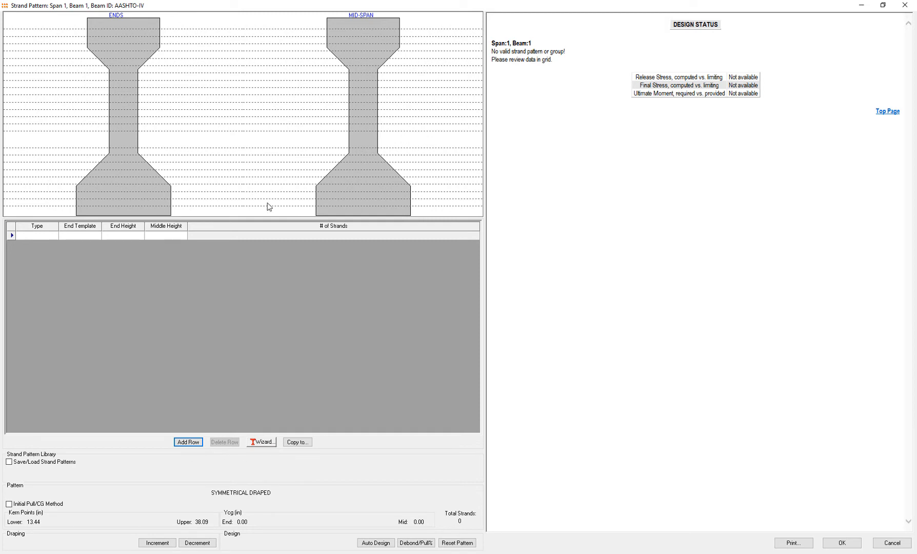
{"action": "left_click", "coordinate": [376, 543]}
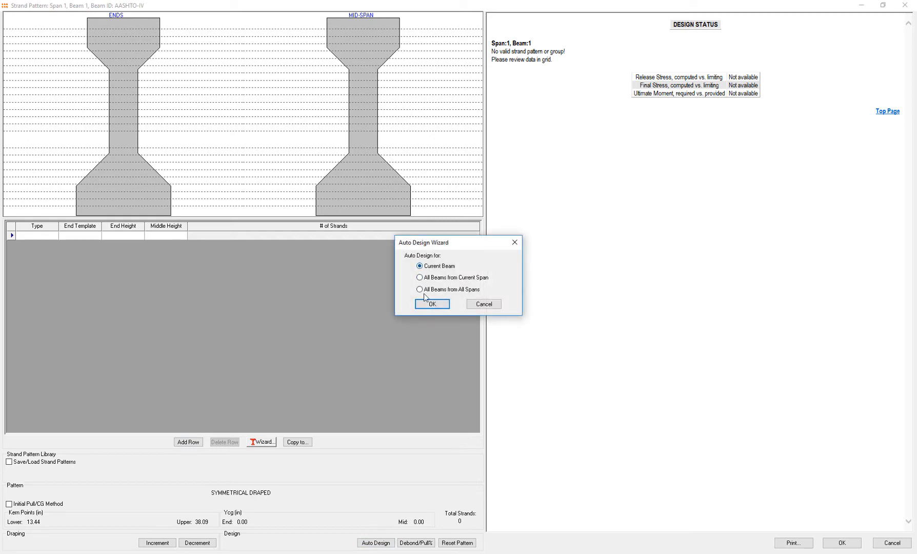
{"action": "left_click", "coordinate": [432, 305]}
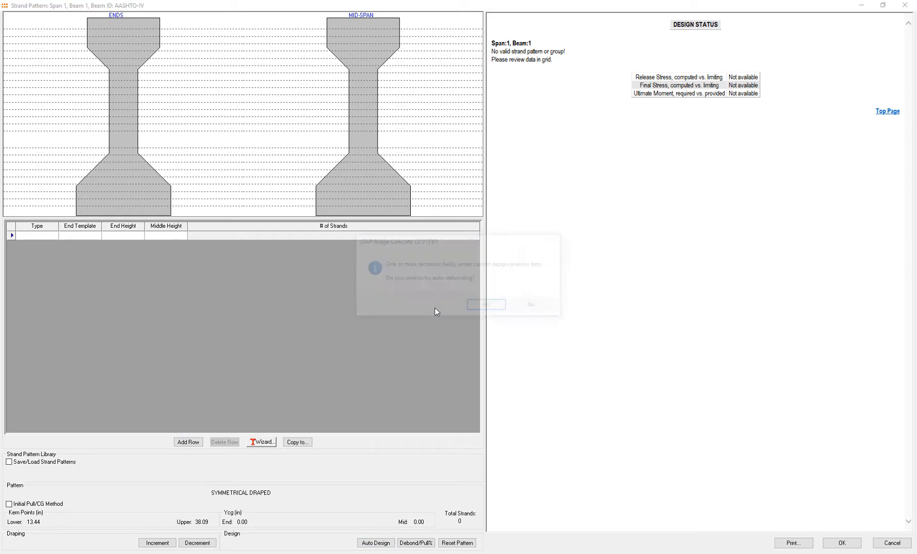
{"action": "left_click", "coordinate": [488, 307]}
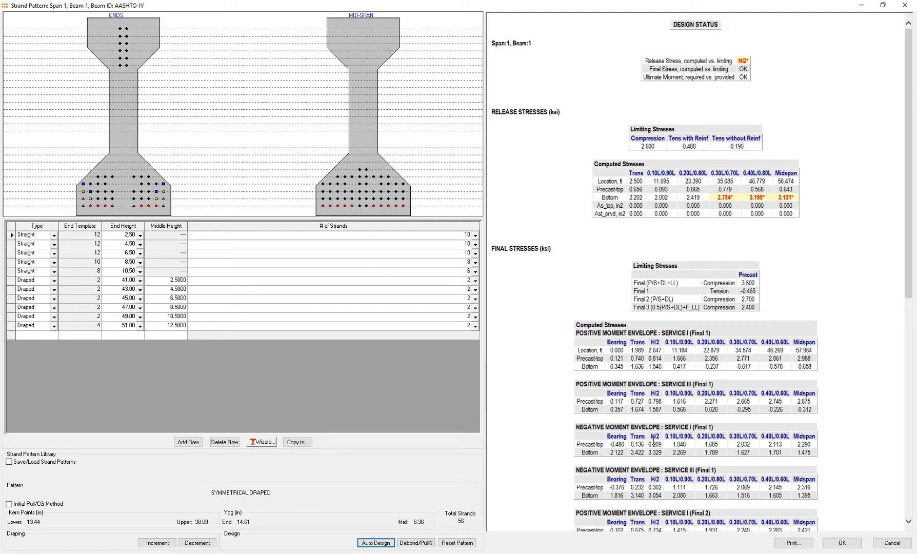
- Copy the span 1, beam 1 strand pattern to all beams and accept the strand design
{"action": "left_click", "coordinate": [298, 443]}
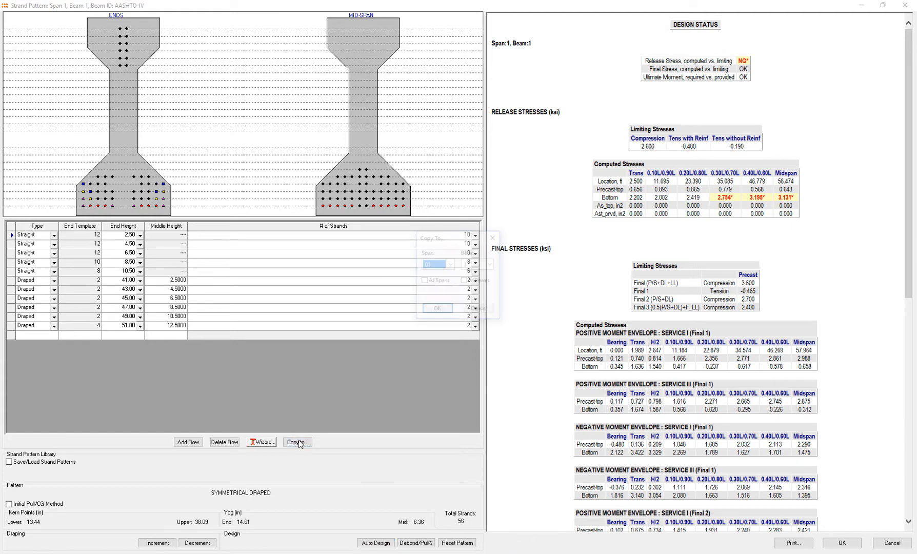
{"action": "left_click", "coordinate": [466, 281]}
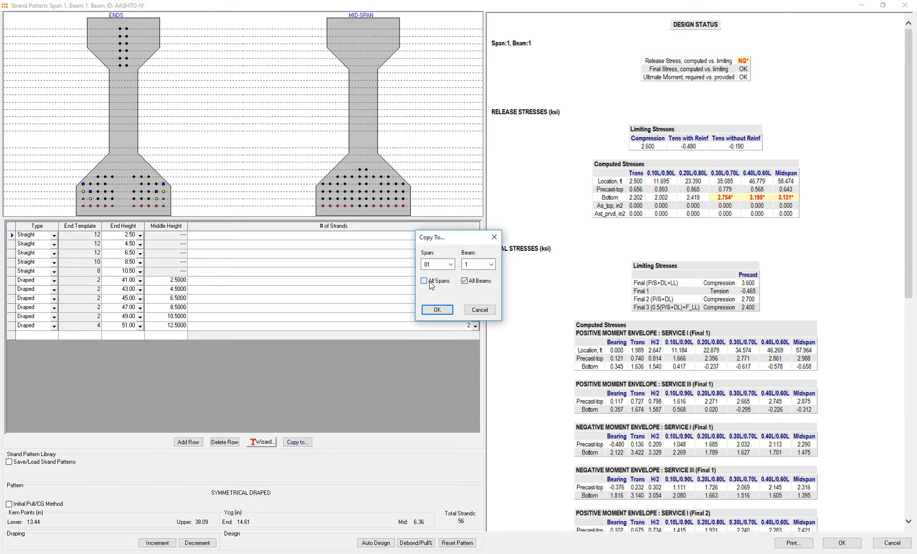
{"action": "left_click", "coordinate": [440, 311]}
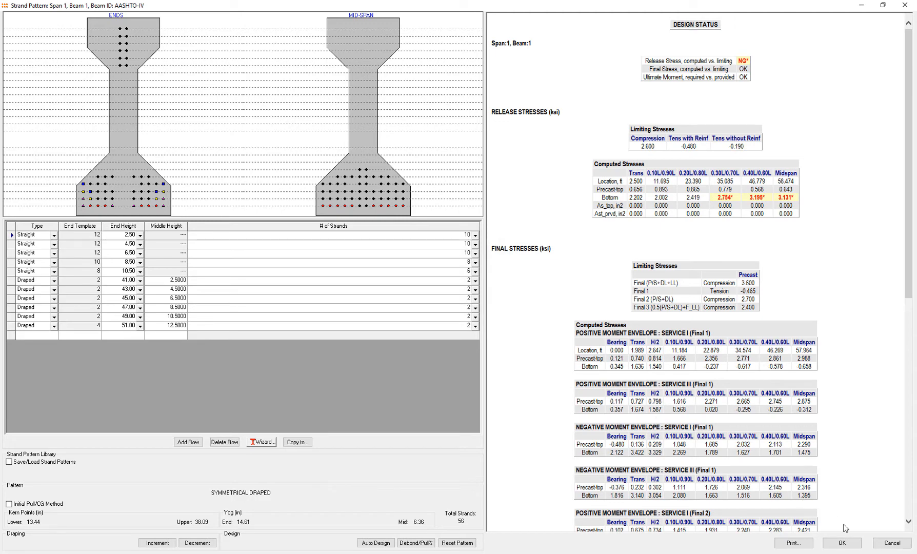
{"action": "left_click", "coordinate": [848, 544]}
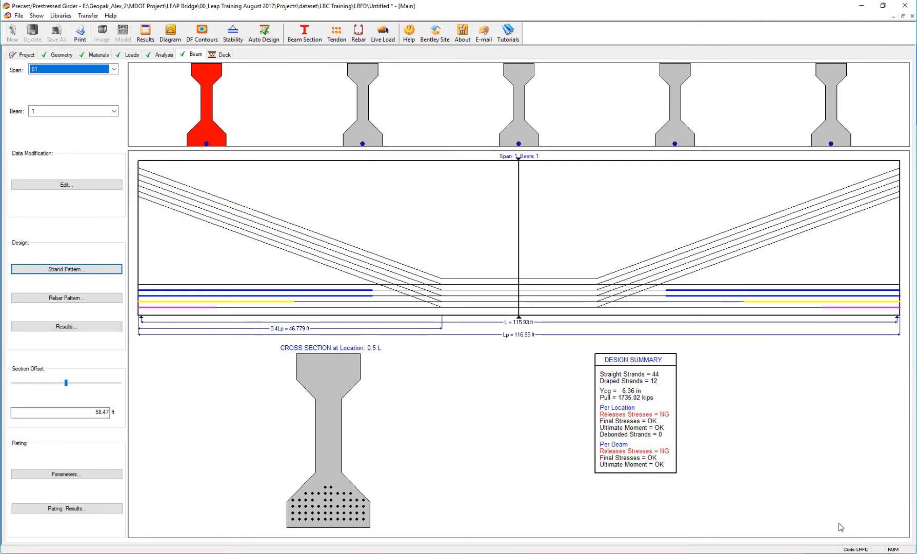
- Compare the strand layouts and design summaries of beams 1, 2 and 3 in span 1
{"action": "left_click", "coordinate": [362, 121]}
{"action": "left_click", "coordinate": [517, 129]}
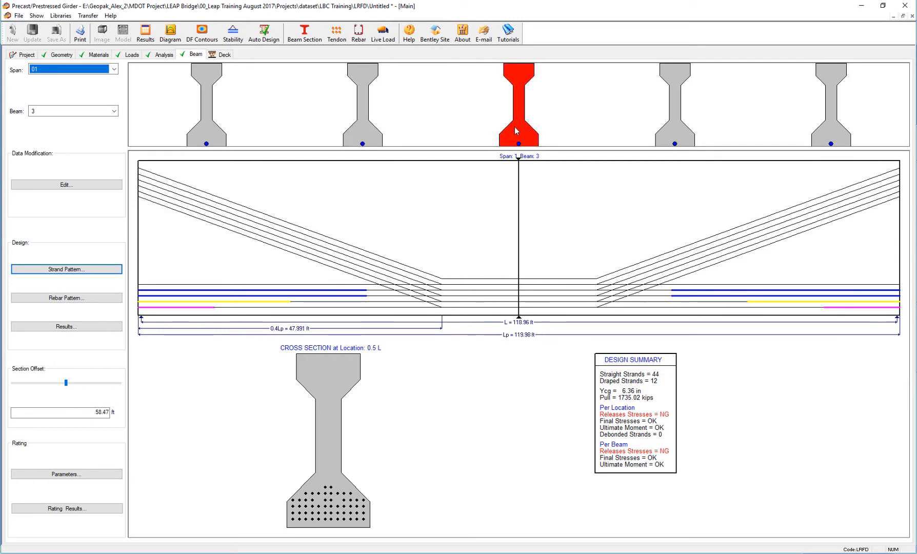
{"action": "left_click", "coordinate": [371, 134]}
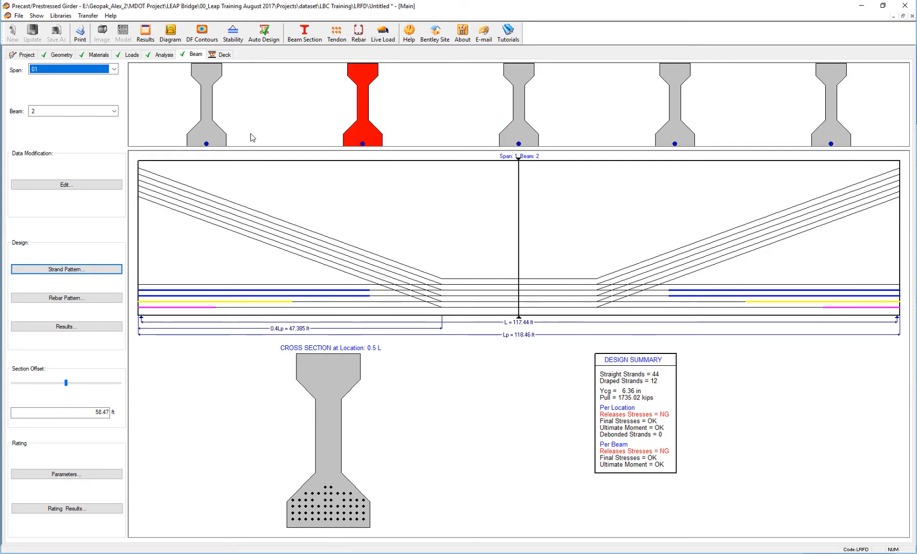
{"action": "left_click", "coordinate": [227, 137]}
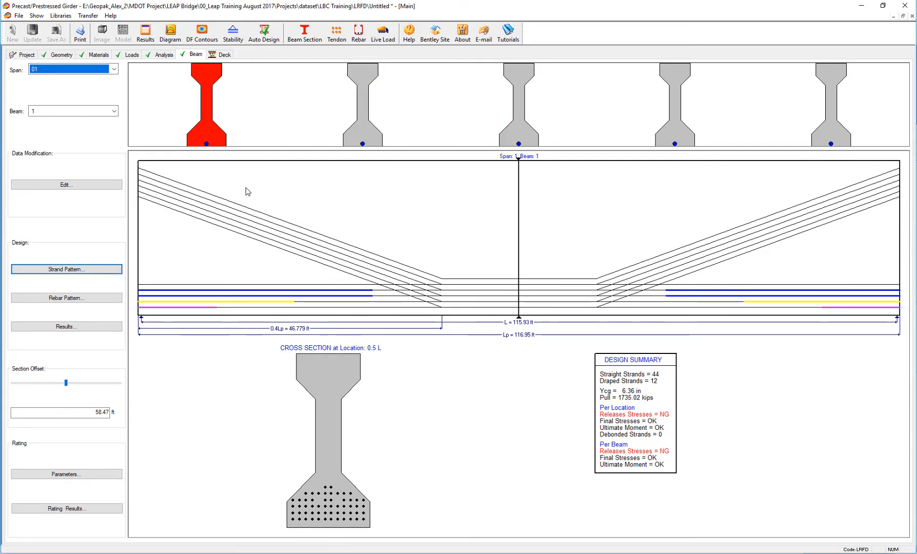
- In the bridge's cross section layout, change span 01 beam 1 to the AASHTO-VI girder section
{"action": "left_click", "coordinate": [61, 56]}
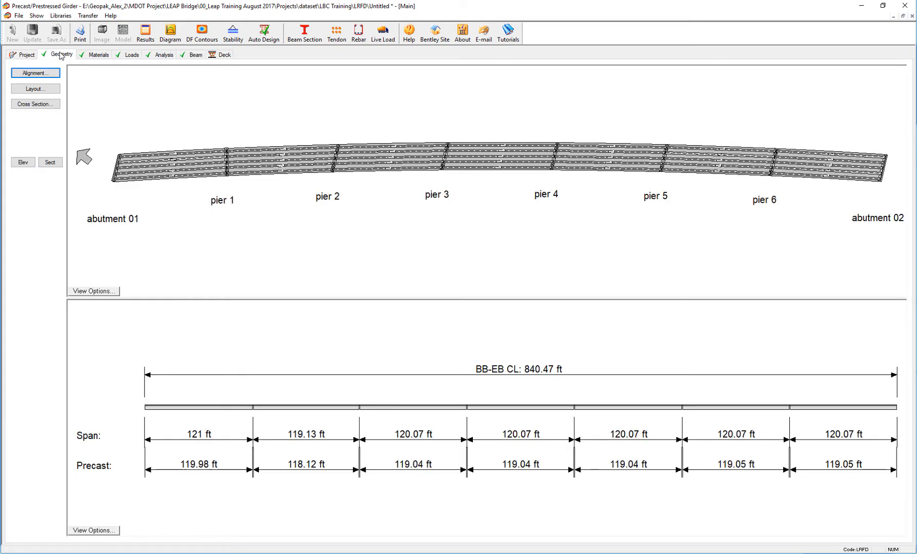
{"action": "left_click", "coordinate": [42, 105]}
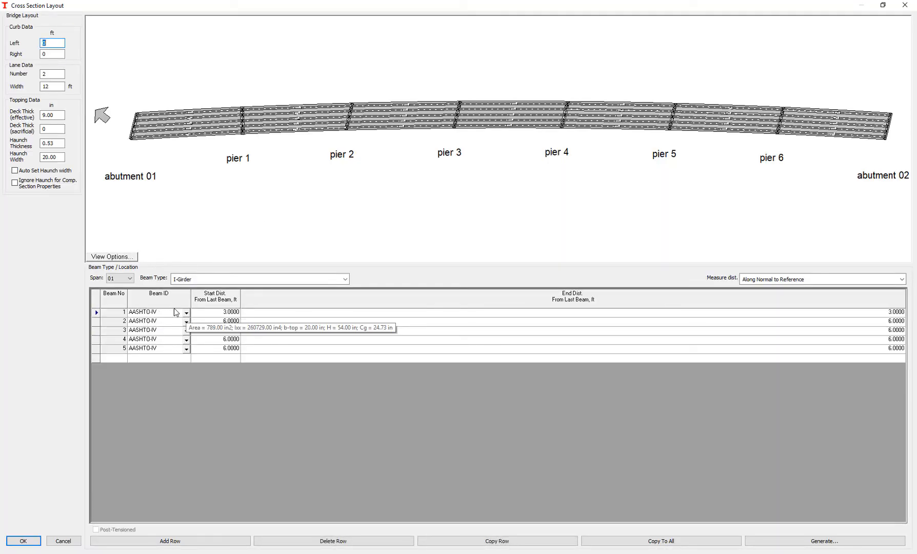
{"action": "left_click", "coordinate": [186, 314]}
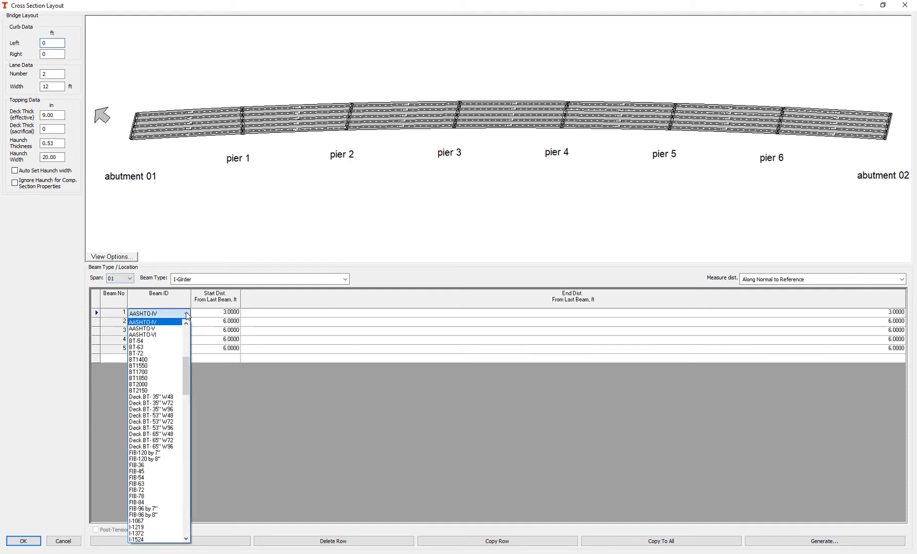
{"action": "left_click", "coordinate": [151, 338]}
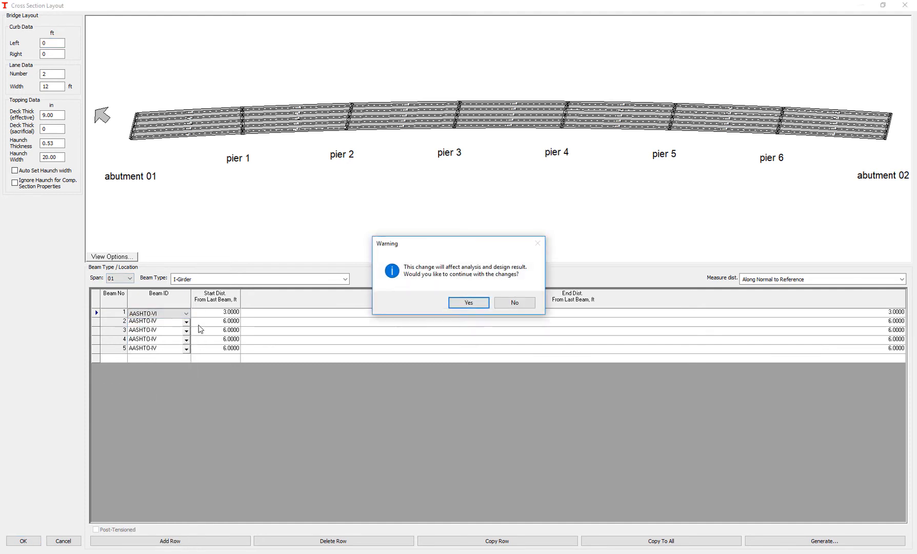
{"action": "left_click", "coordinate": [468, 303]}
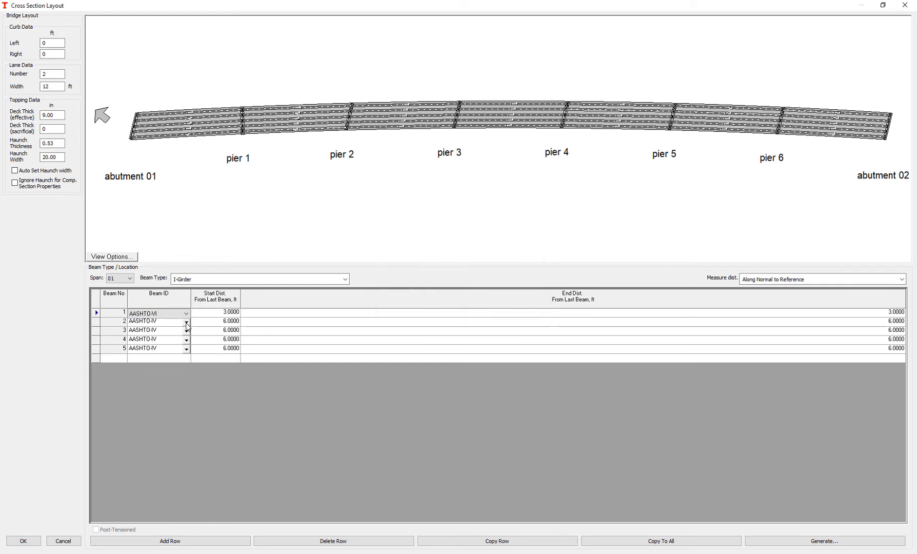
- Change span 01 beams 2 and 3 to the AASHTO-VI girder section
{"action": "left_click", "coordinate": [187, 323]}
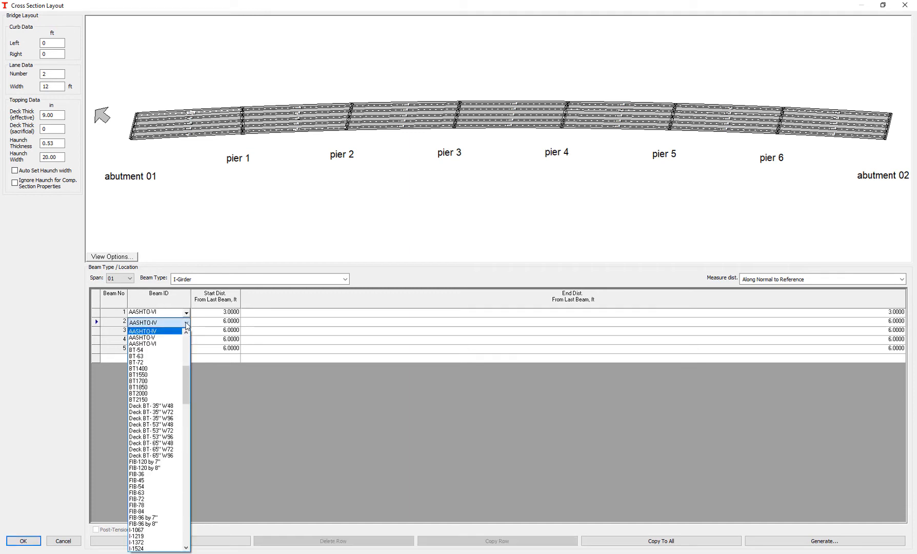
{"action": "left_click", "coordinate": [163, 344]}
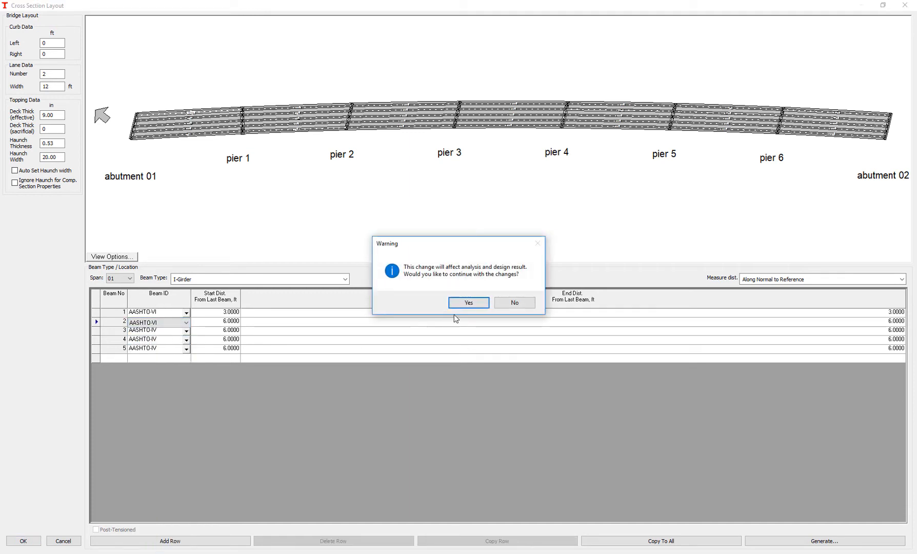
{"action": "left_click", "coordinate": [465, 303]}
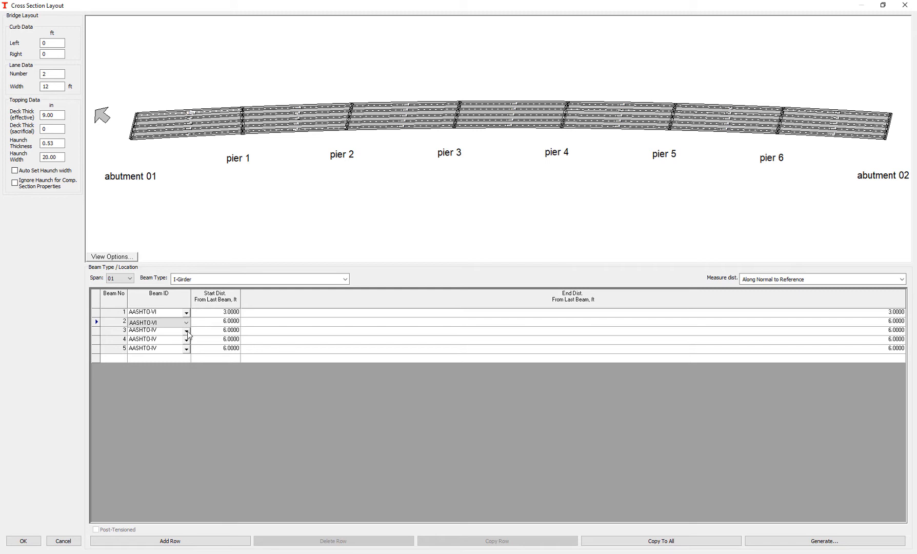
{"action": "left_click", "coordinate": [186, 332]}
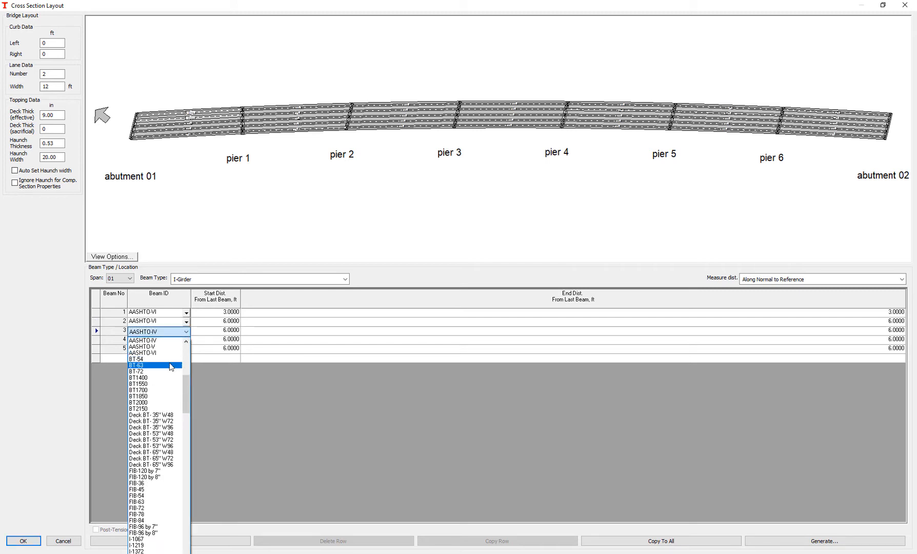
{"action": "left_click", "coordinate": [163, 353]}
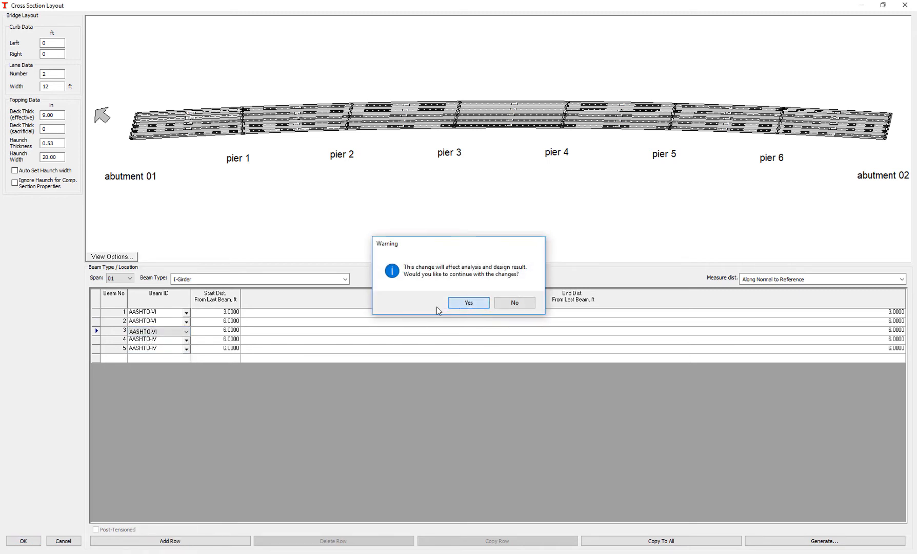
{"action": "left_click", "coordinate": [465, 303]}
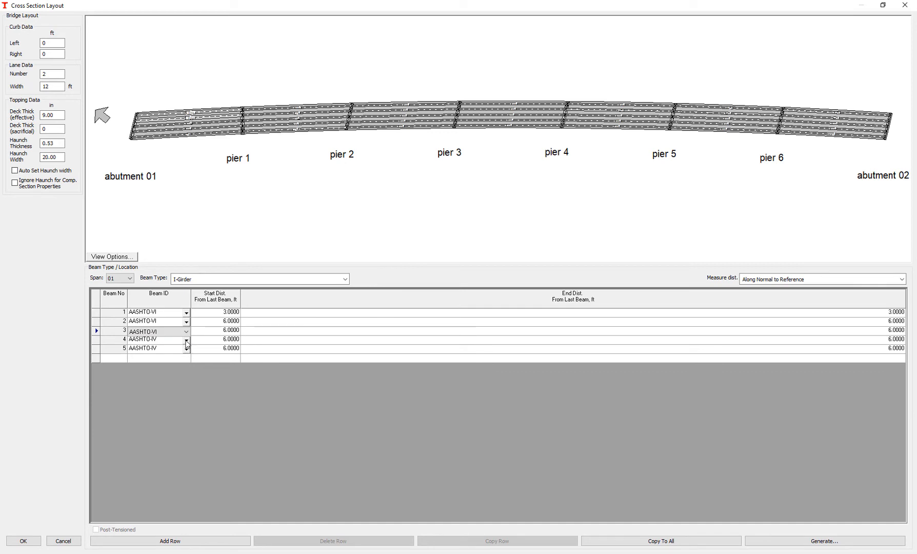
- Change span 01 beams 4 and 5 to AASHTO-VI and accept the cross section layout
{"action": "left_click", "coordinate": [187, 342]}
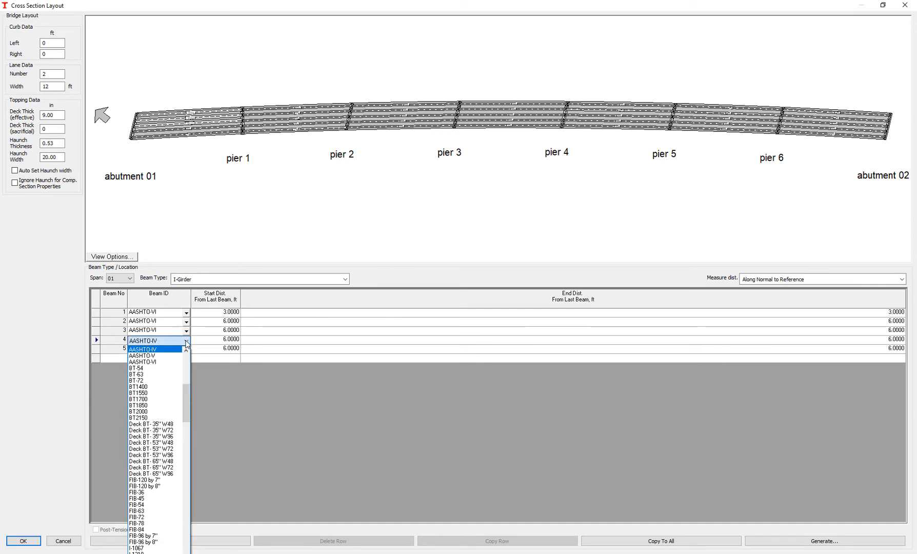
{"action": "left_click", "coordinate": [158, 362]}
{"action": "left_click", "coordinate": [470, 305]}
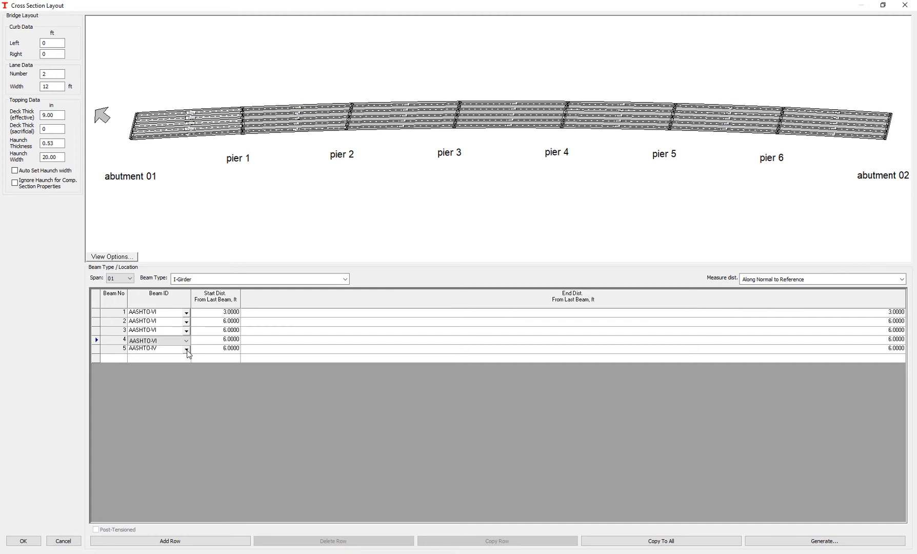
{"action": "left_click", "coordinate": [187, 350]}
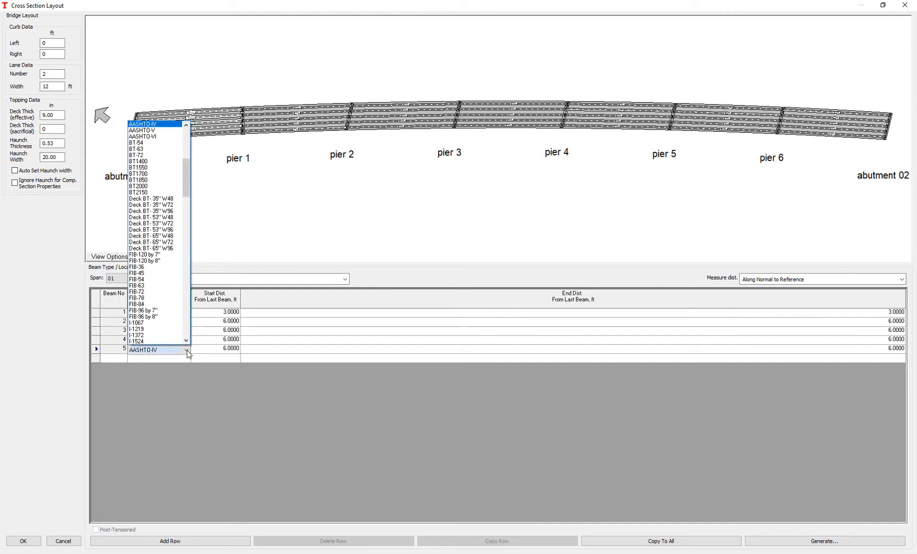
{"action": "left_click", "coordinate": [148, 137]}
{"action": "left_click", "coordinate": [462, 303]}
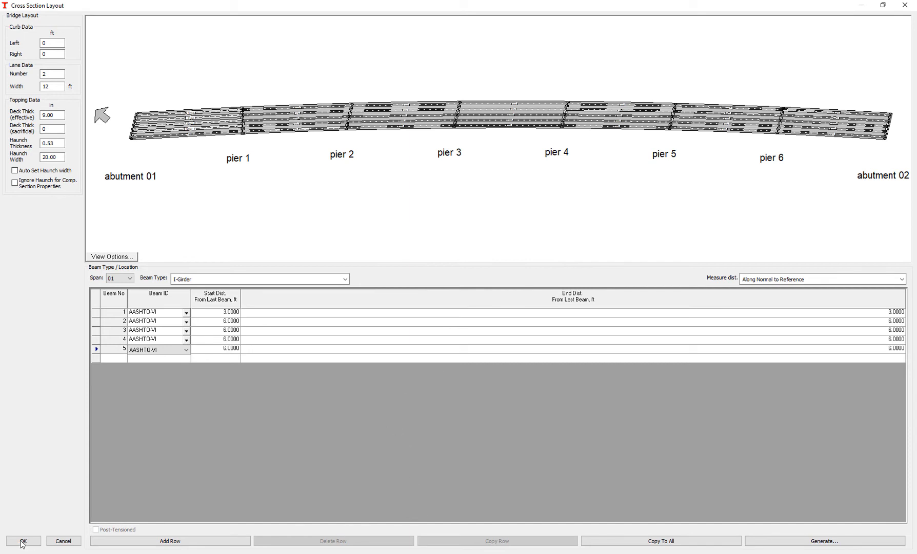
{"action": "left_click", "coordinate": [23, 541]}
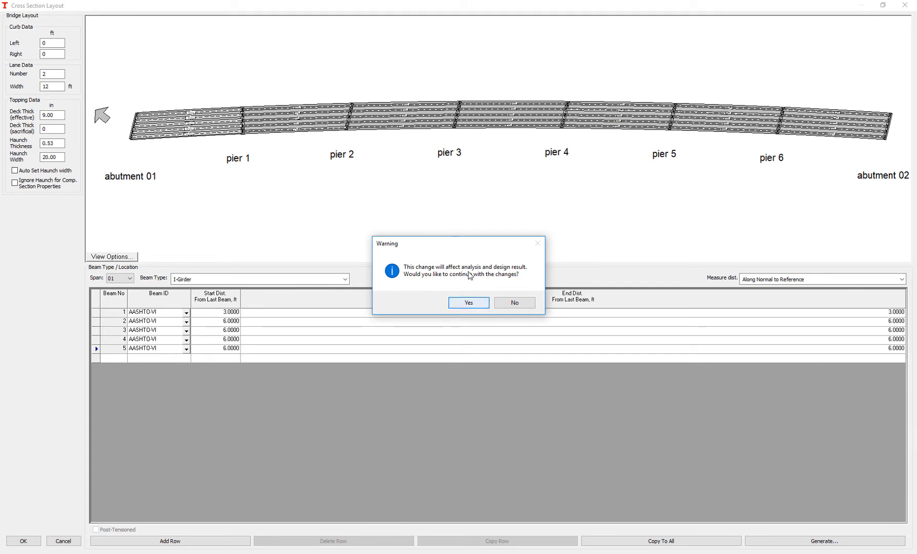
{"action": "left_click", "coordinate": [469, 304]}
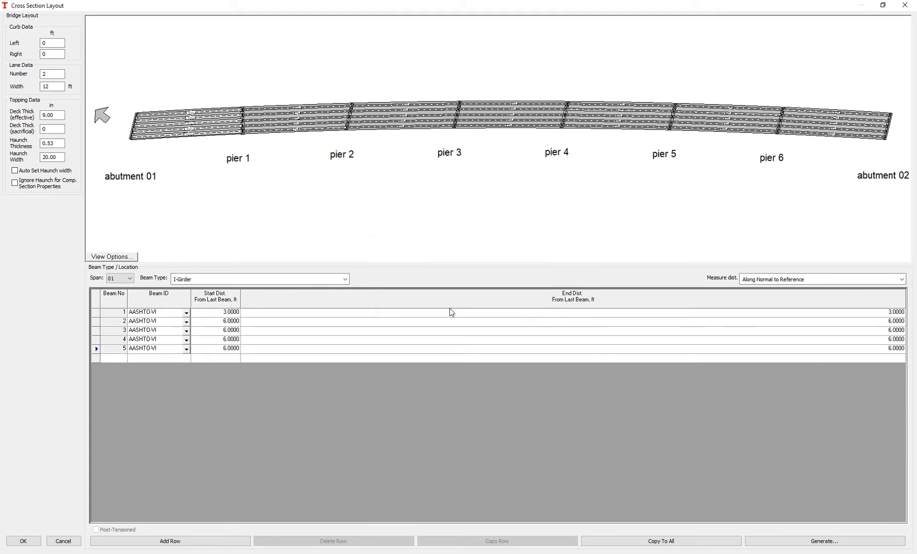
{"action": "left_click", "coordinate": [29, 542]}
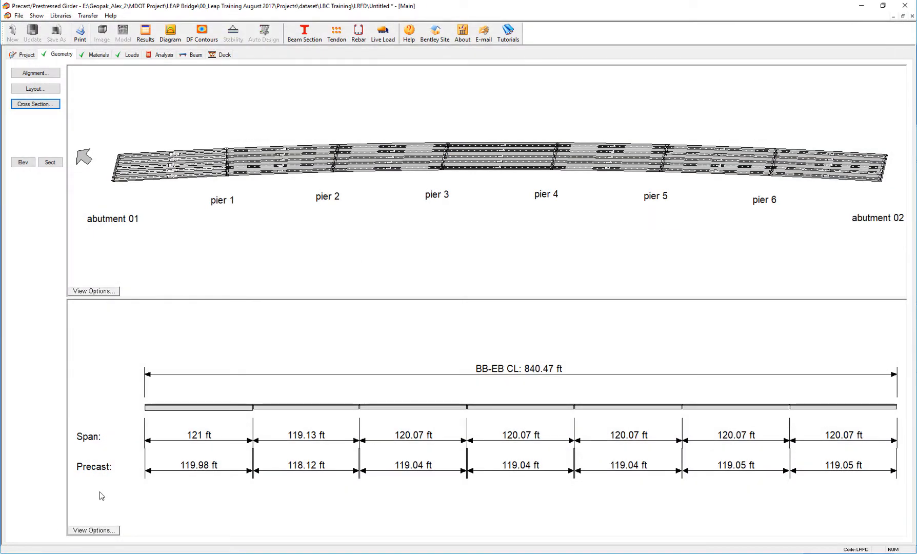
- Check the material and load data, then rerun the girder analysis with the modified beam sections
{"action": "left_click", "coordinate": [96, 56]}
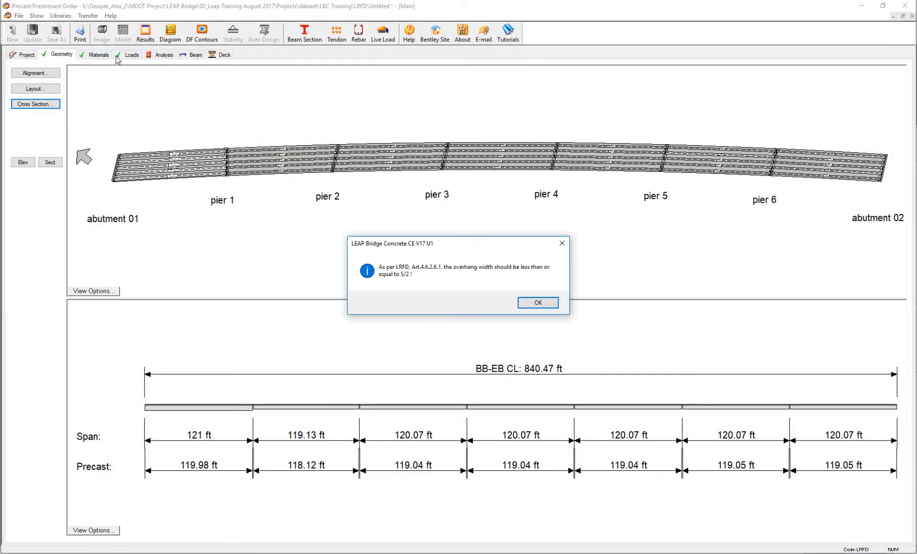
{"action": "left_click", "coordinate": [550, 307]}
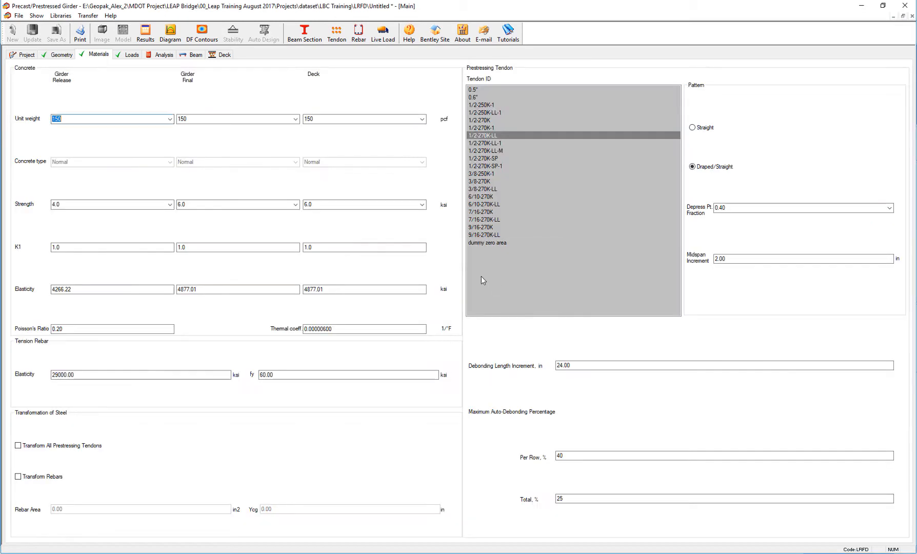
{"action": "left_click", "coordinate": [128, 55]}
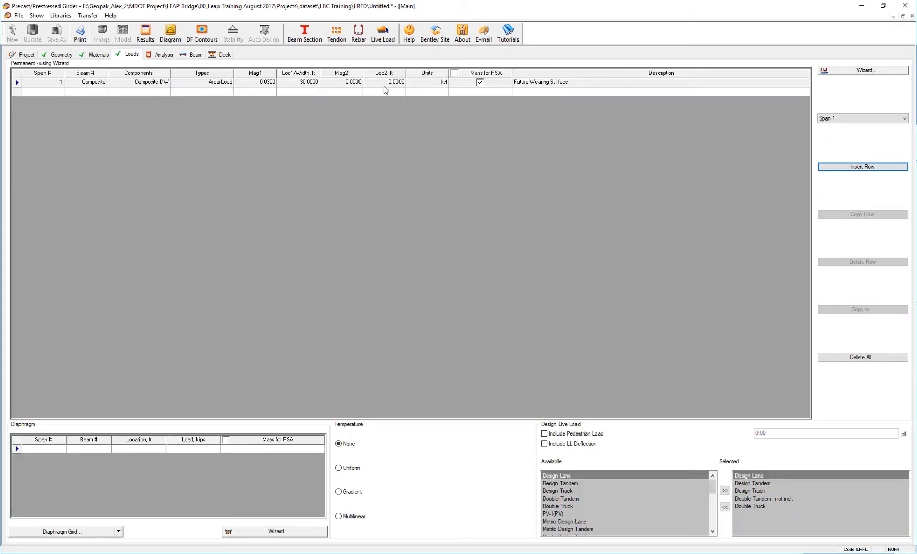
{"action": "left_click", "coordinate": [163, 55]}
{"action": "left_click", "coordinate": [731, 70]}
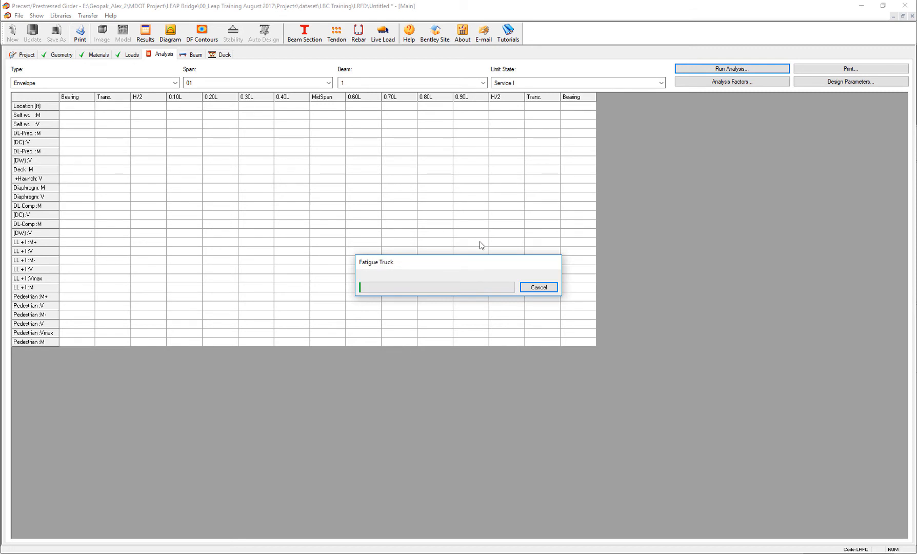
- Auto-design the strand pattern for the current beam, the AASHTO-VI girder in span 1 beam 1, and accept it
{"action": "left_click", "coordinate": [190, 56]}
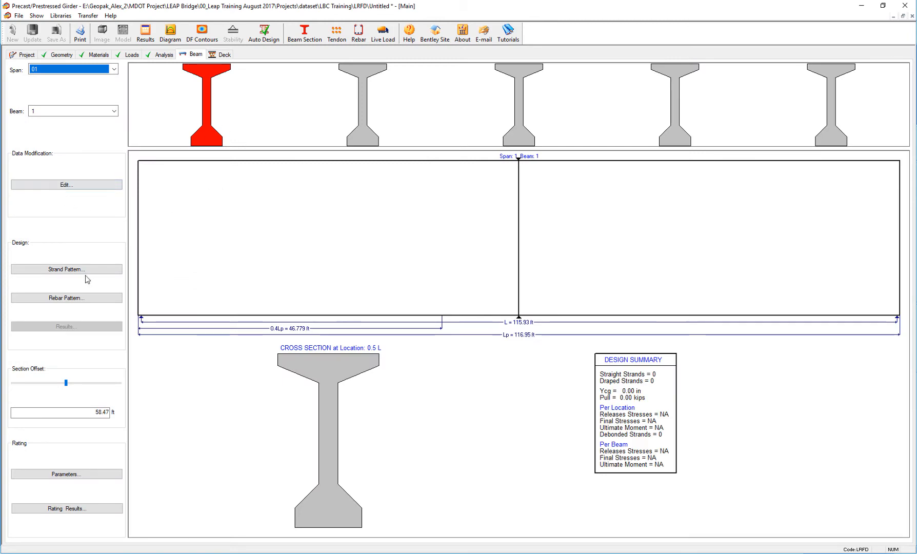
{"action": "left_click", "coordinate": [65, 269]}
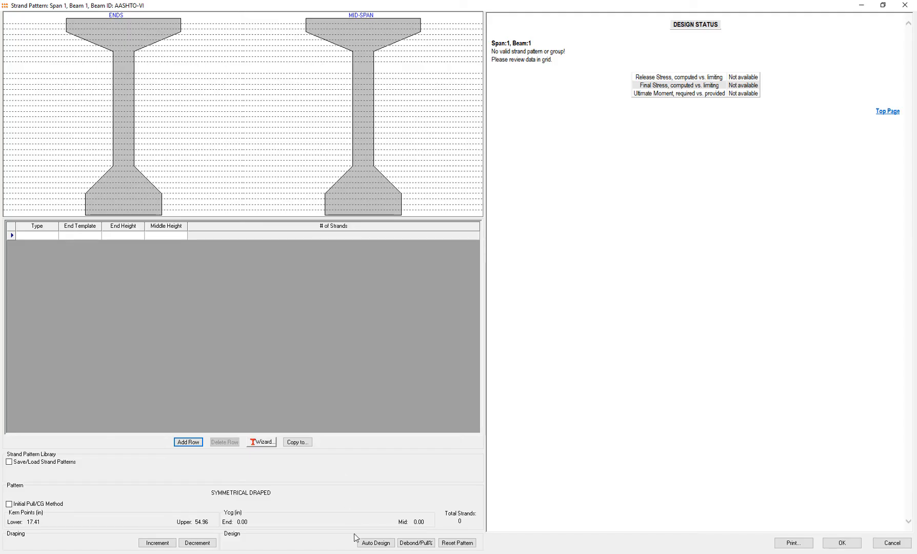
{"action": "left_click", "coordinate": [376, 543]}
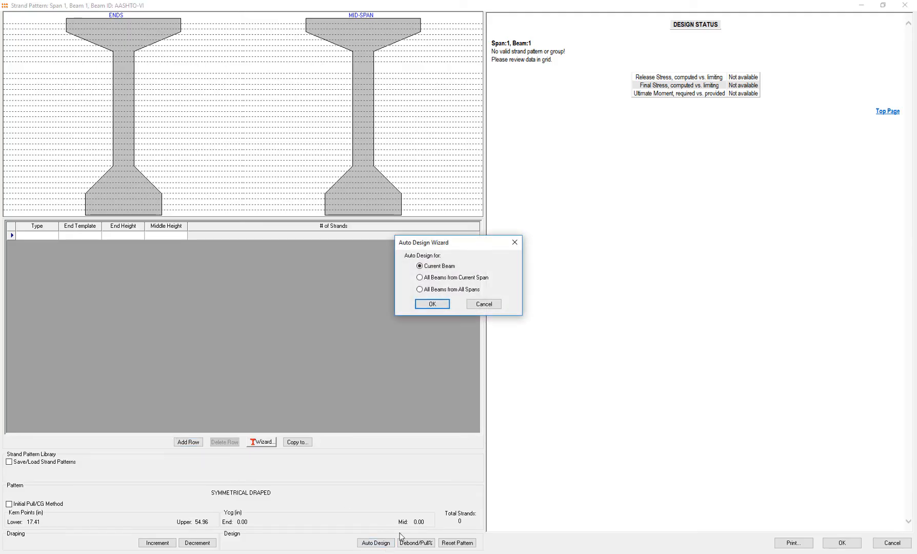
{"action": "left_click", "coordinate": [437, 304]}
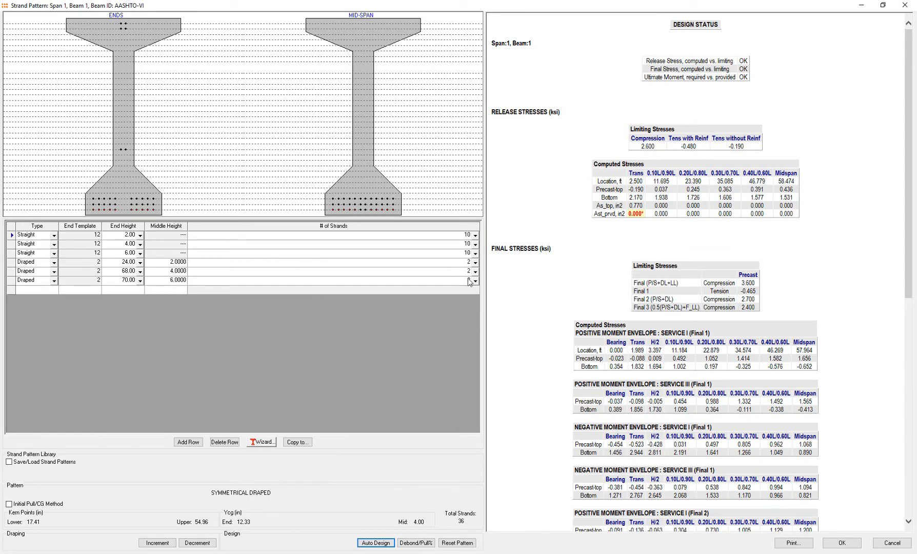
{"action": "left_click", "coordinate": [847, 544]}
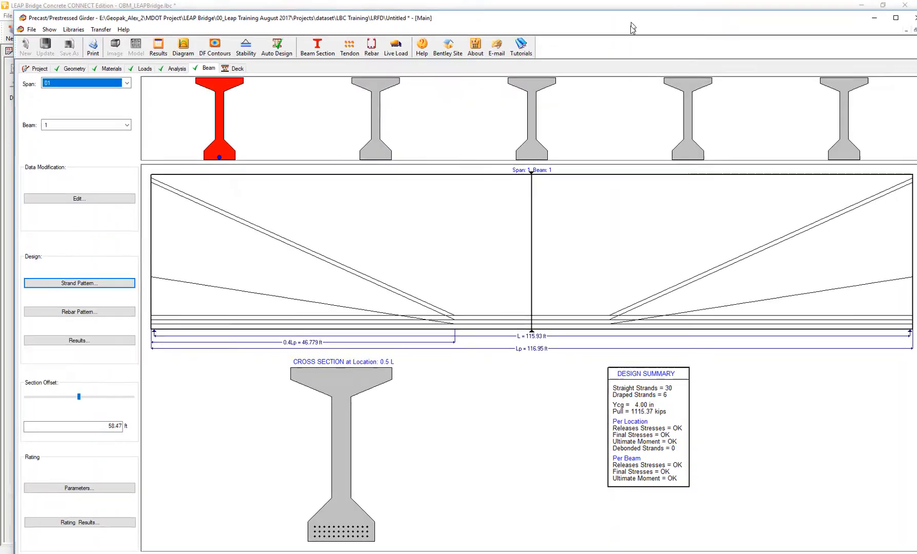
- Close the precast girder design, updating the LEAP Bridge Concrete model without generating reports
{"action": "double_click", "coordinate": [625, 13]}
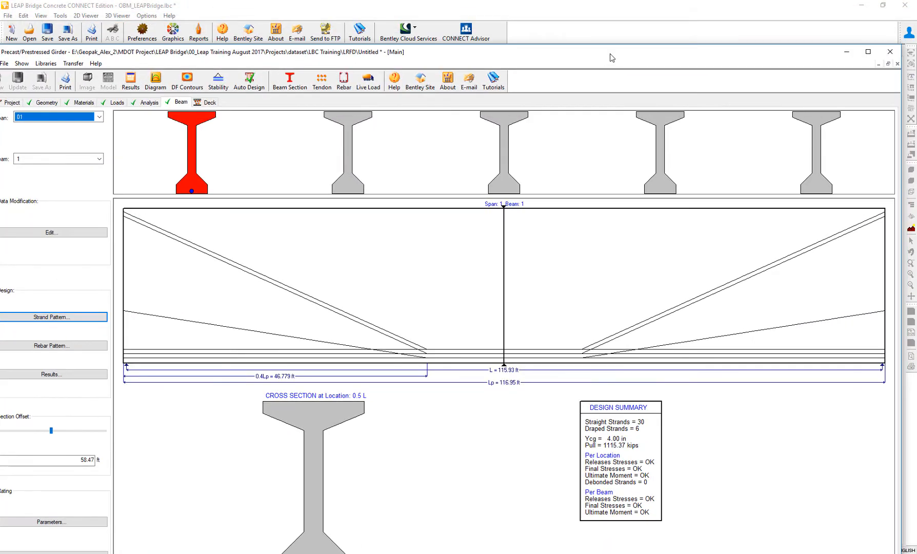
{"action": "left_click", "coordinate": [890, 55]}
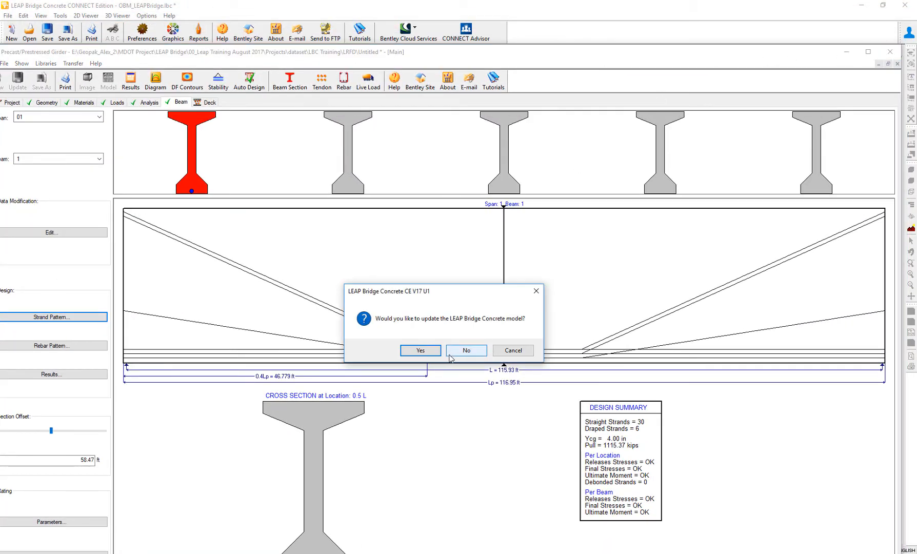
{"action": "left_click", "coordinate": [422, 351]}
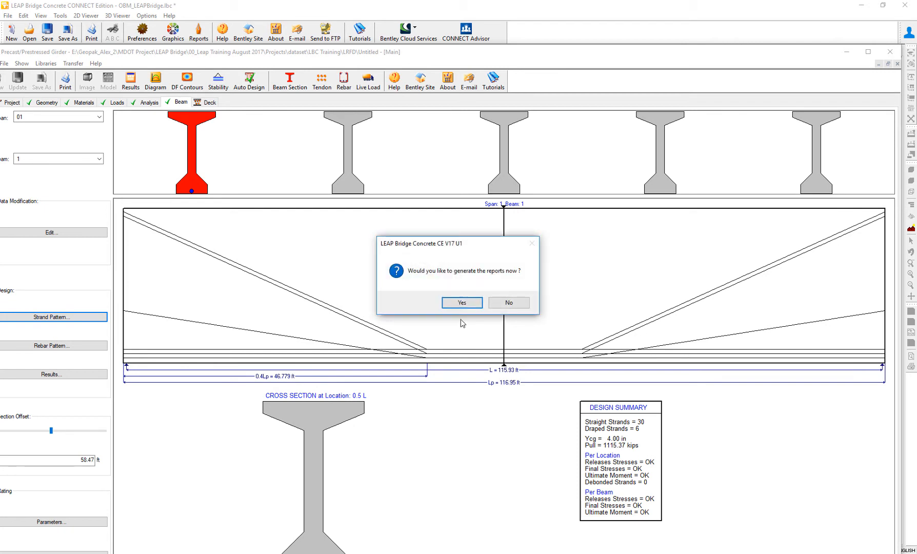
{"action": "left_click", "coordinate": [513, 302]}
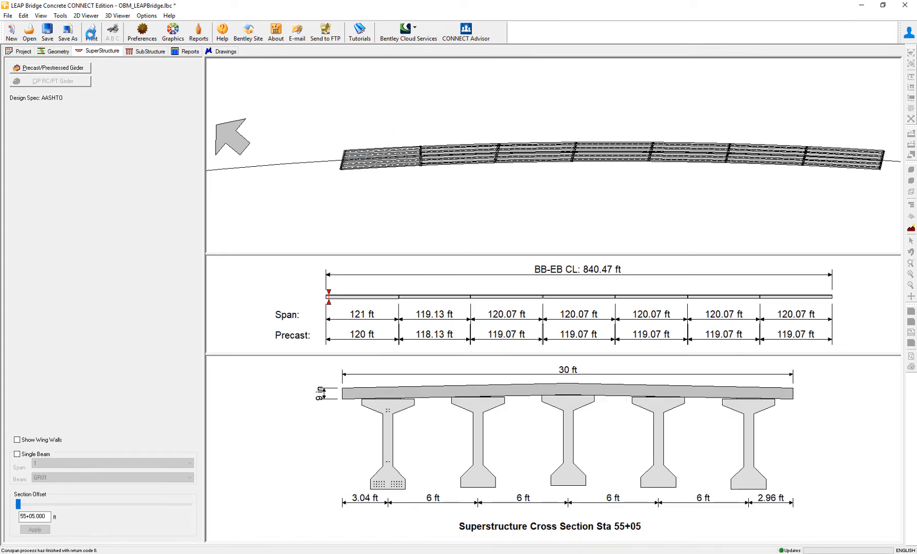
- Inspect the bridge's first-span girders in the 3D geometry model and uncover the OpenBridge Modeler window behind it
{"action": "left_click", "coordinate": [59, 52]}
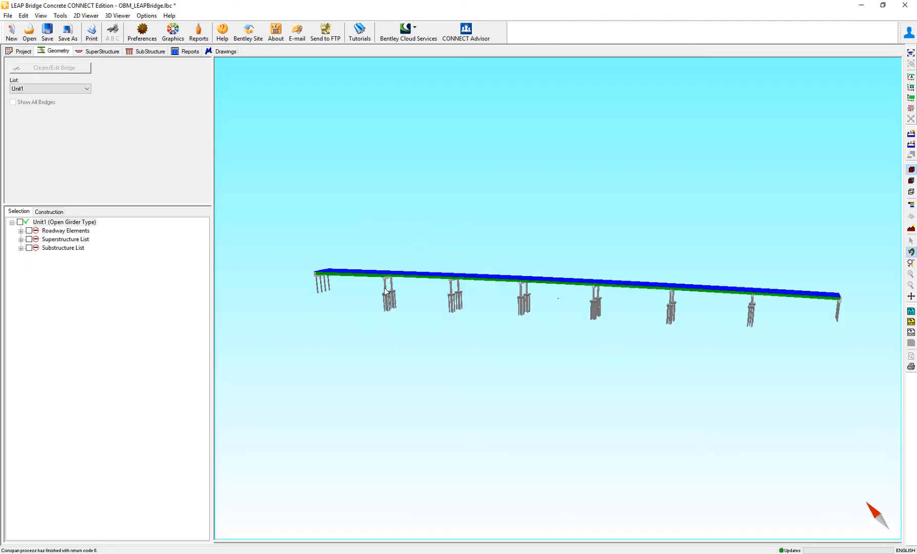
{"action": "left_click_drag", "start_coordinate": [349, 279], "coordinate": [341, 299]}
{"action": "scroll", "coordinate": [378, 319], "scroll_direction": "up", "scroll_amount": 2}
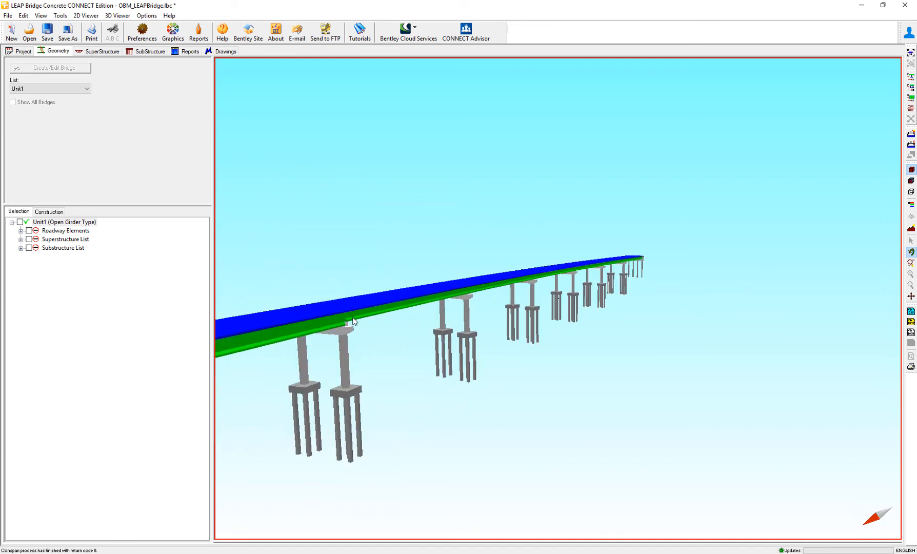
{"action": "scroll", "coordinate": [350, 321], "scroll_direction": "up", "scroll_amount": 2}
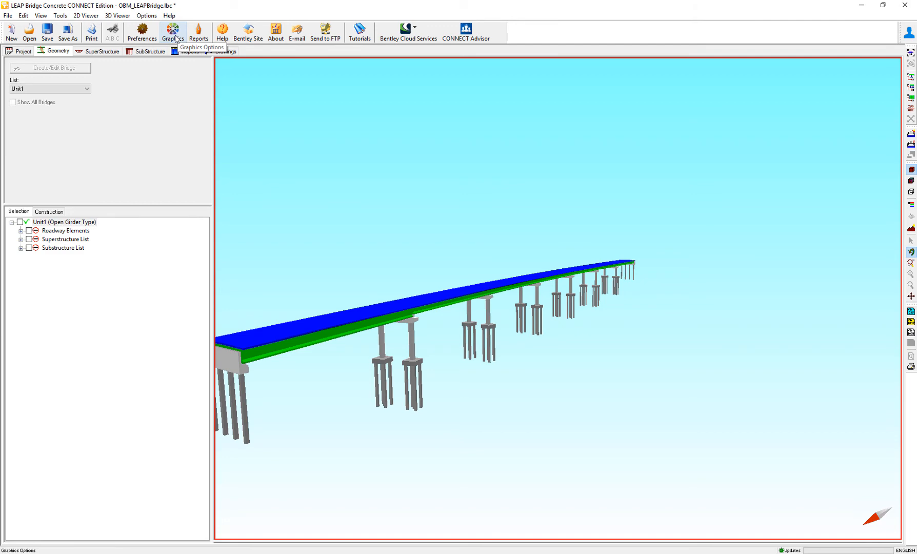
{"action": "double_click", "coordinate": [106, 9]}
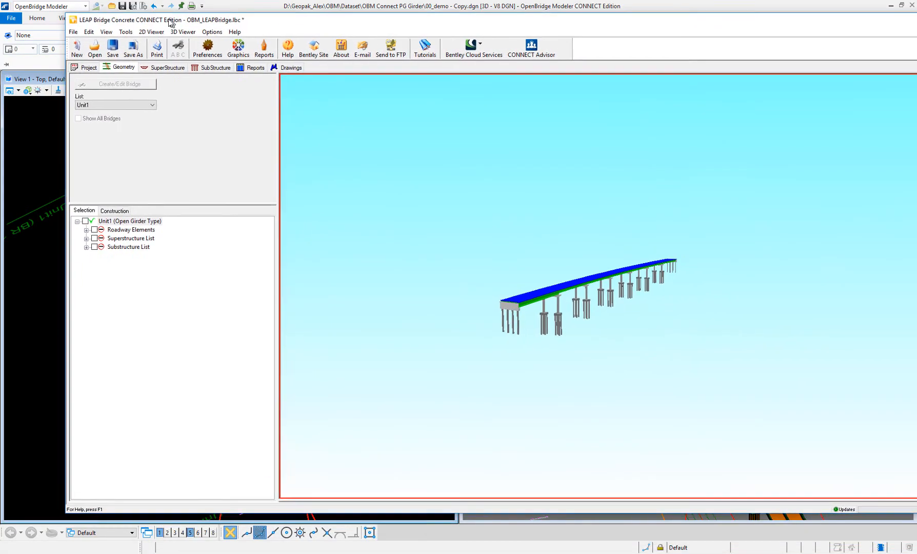
- Start sending the redesigned bridge model from LEAP Bridge Concrete back to OBM through OBM Sync
{"action": "left_click_drag", "start_coordinate": [169, 19], "coordinate": [110, 18]}
{"action": "left_click", "coordinate": [151, 28]}
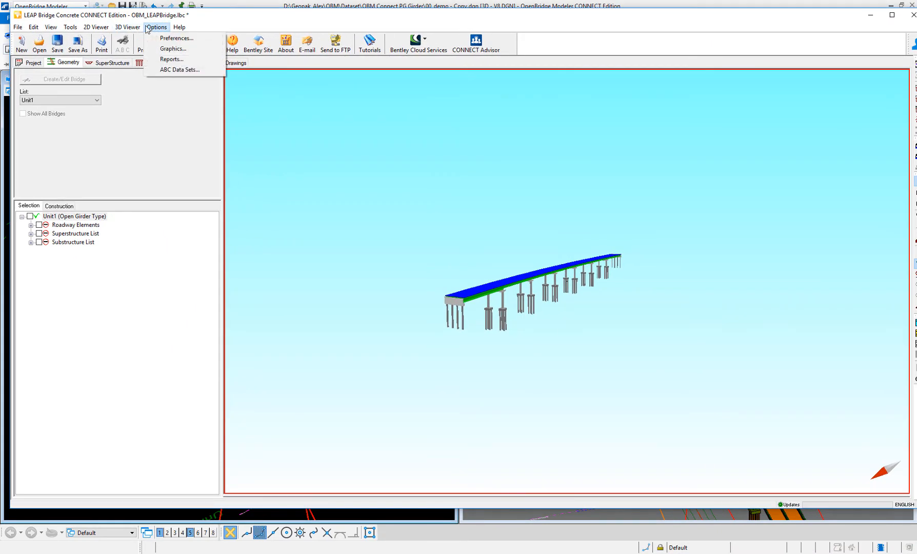
{"action": "mouse_move", "coordinate": [138, 28]}
{"action": "mouse_move", "coordinate": [77, 31]}
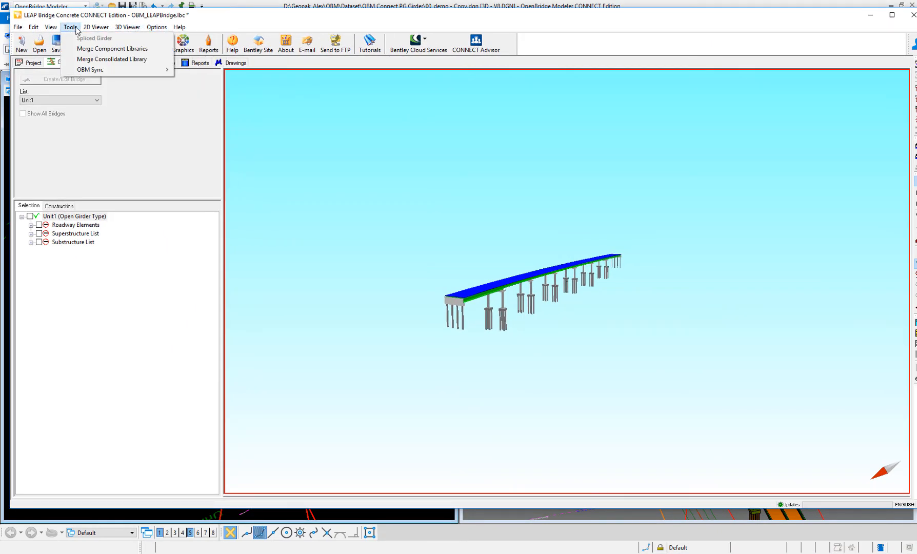
{"action": "mouse_move", "coordinate": [99, 73]}
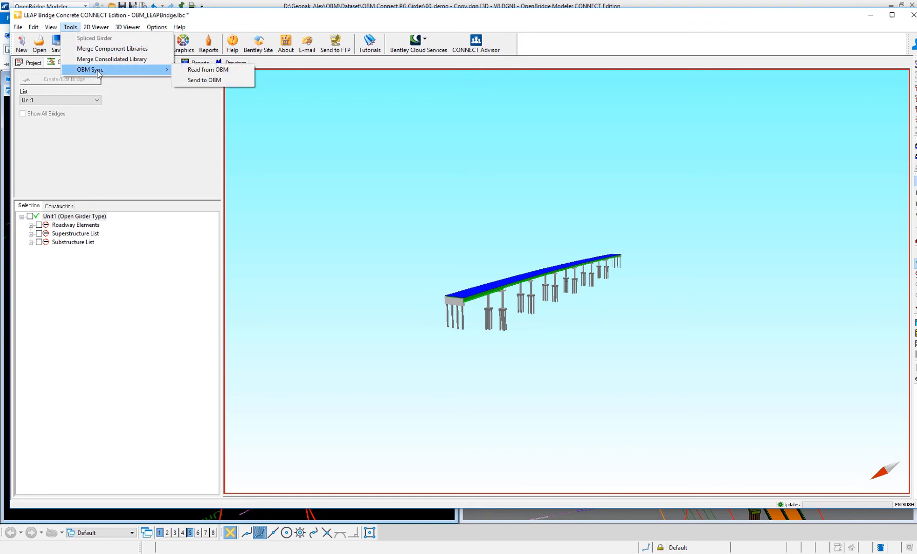
{"action": "left_click", "coordinate": [205, 81]}
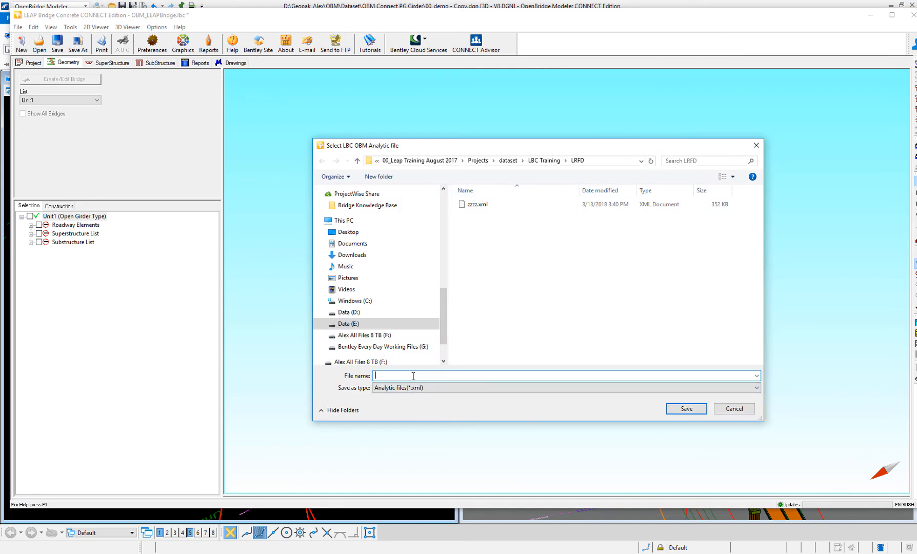
- Save the analytic transfer file as bridge01 in XML format in the OBM Connect PG Girder dataset folder and acknowledge the transfer
{"action": "type", "text": "\"D:\\Geopak_Alex\\OBM\\Dataset\\OBM Connect PG Girder\\00_demo.dgn\""}
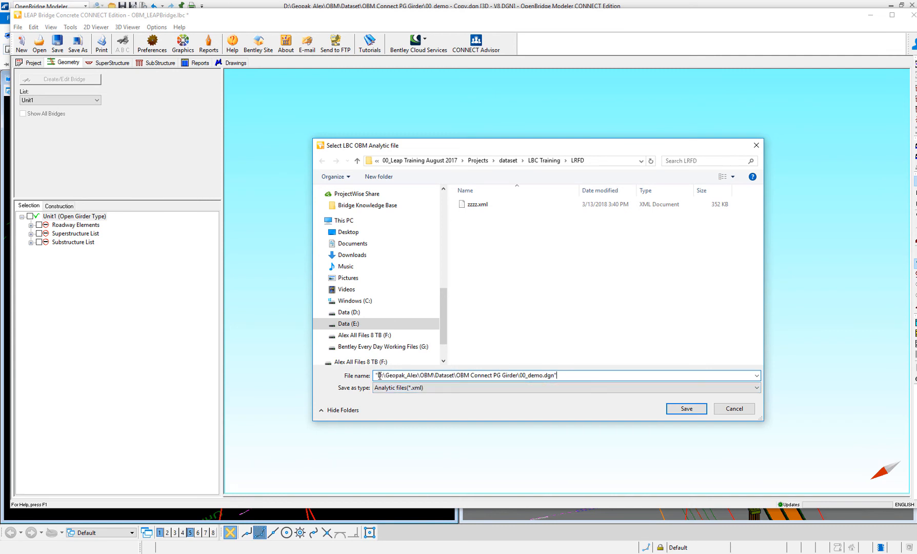
{"action": "type", "text": "-="}
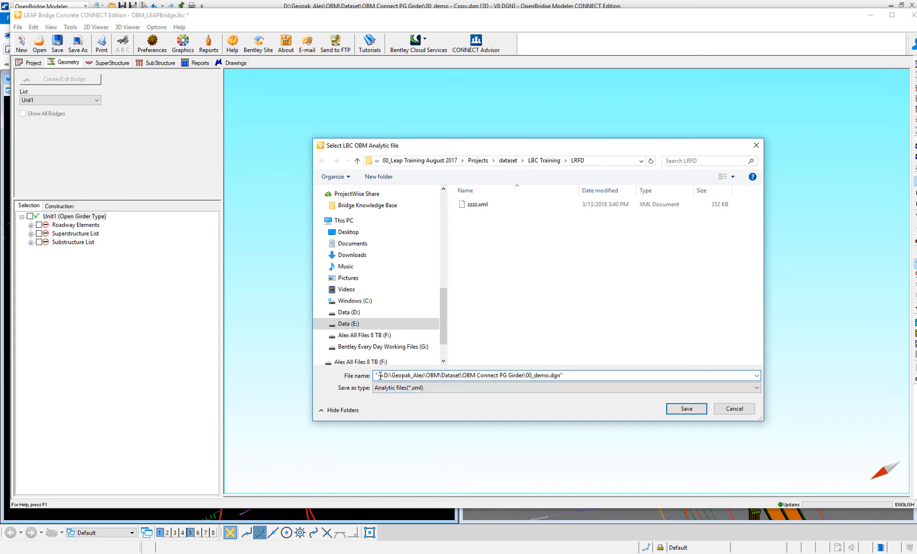
{"action": "key", "text": "BackSpace"}
{"action": "key", "text": "BackSpace"}
{"action": "key", "text": "BackSpace"}
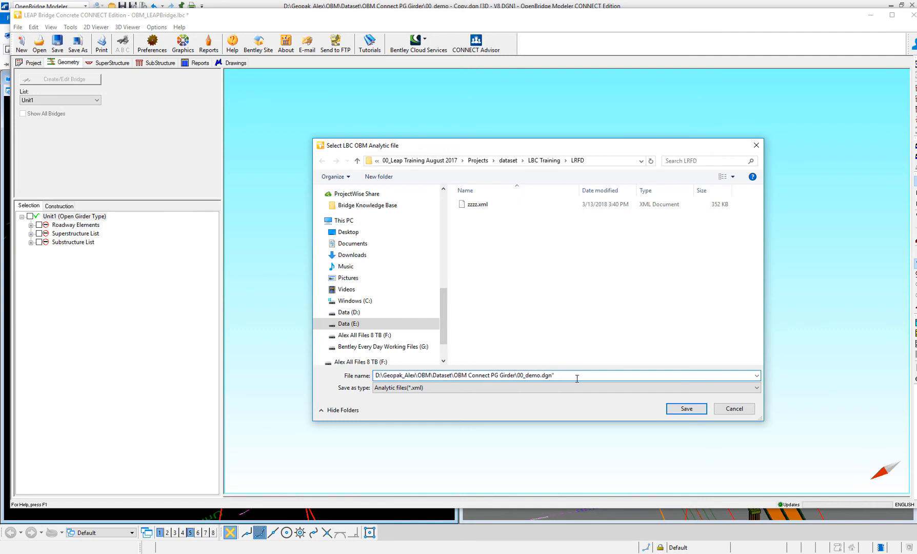
{"action": "key", "text": "BackSpace"}
{"action": "key", "text": "BackSpace"}
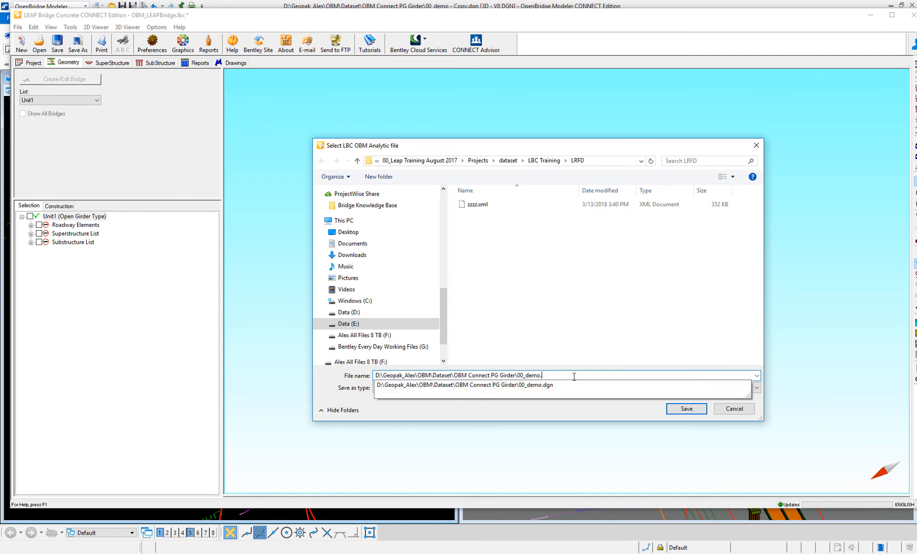
{"action": "key", "text": "BackSpace"}
{"action": "key", "text": "BackSpace"}
{"action": "key", "text": "BackSpace"}
{"action": "key", "text": "BackSpace"}
{"action": "key", "text": "BackSpace"}
{"action": "key", "text": "BackSpace"}
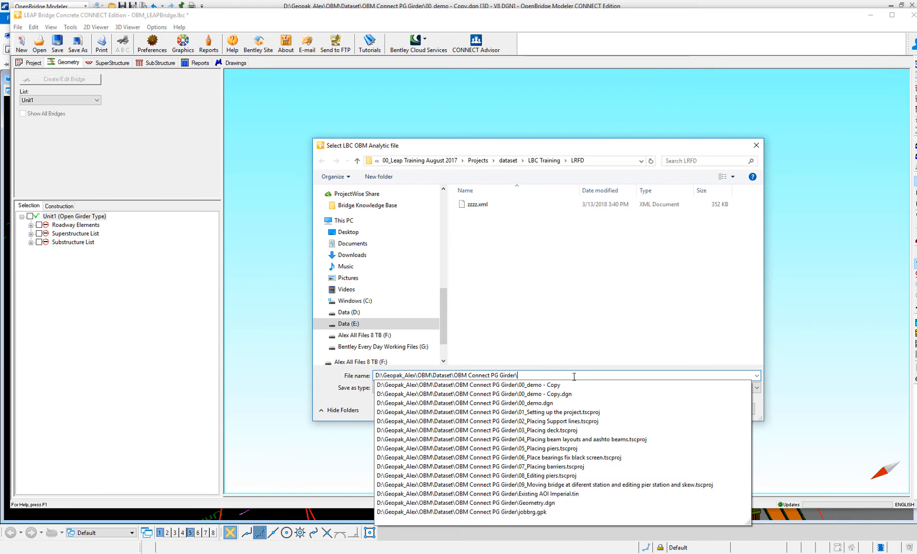
{"action": "key", "text": "Return"}
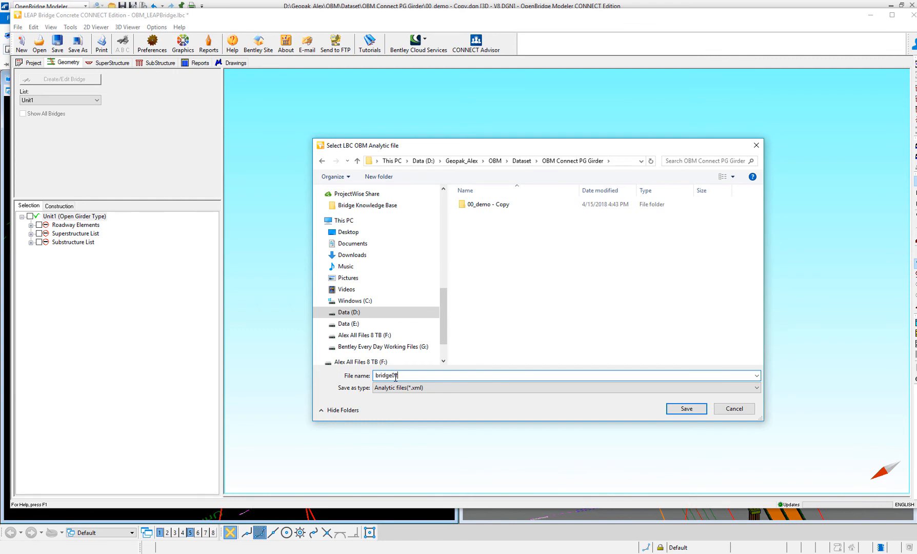
{"action": "key", "text": "Return"}
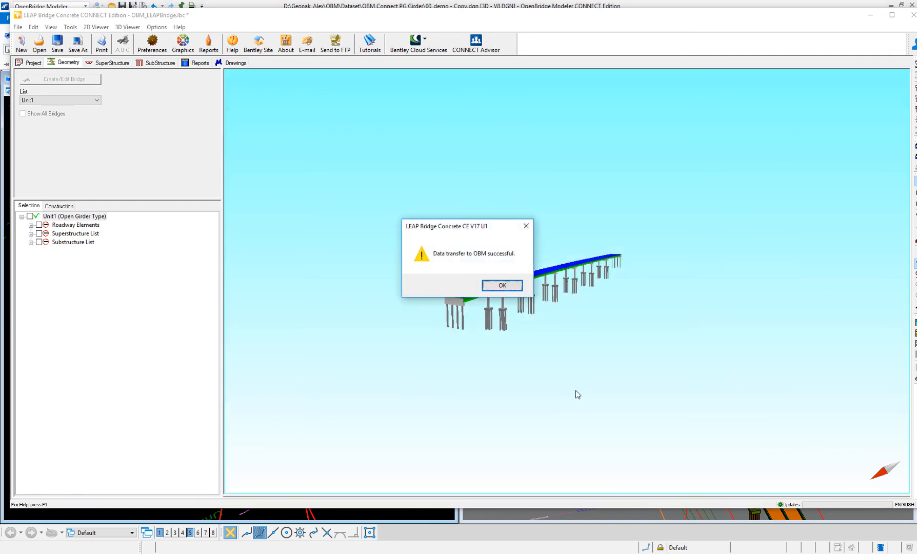
{"action": "left_click", "coordinate": [516, 286]}
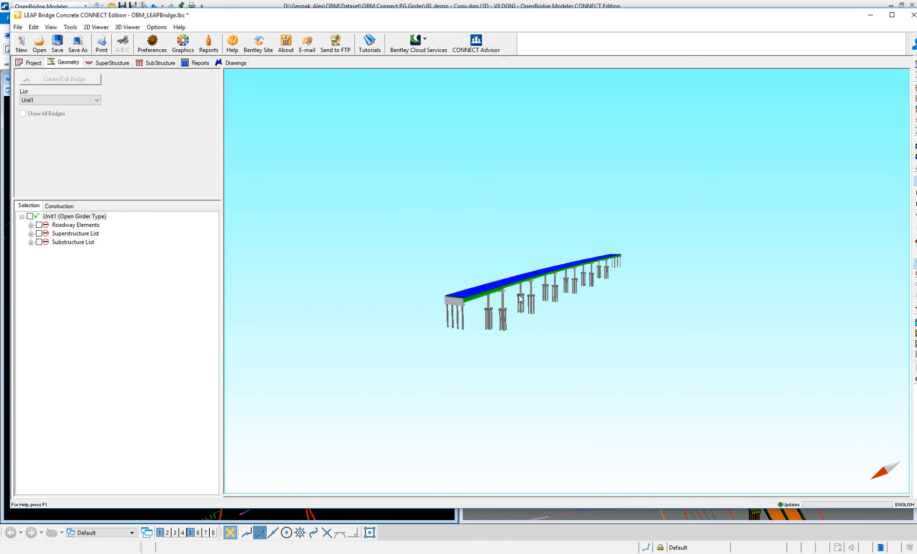
- Switch to OpenBridge Modeler, start the update from LEAP Bridge Concrete and browse to the OBM Connect PG Girder dataset folder
{"action": "left_click", "coordinate": [871, 19]}
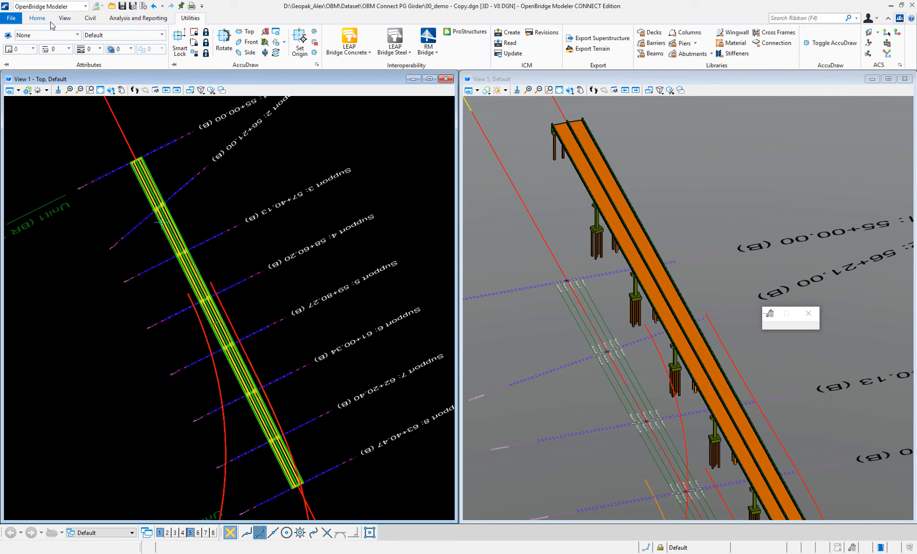
{"action": "left_click", "coordinate": [368, 55]}
{"action": "left_click", "coordinate": [351, 80]}
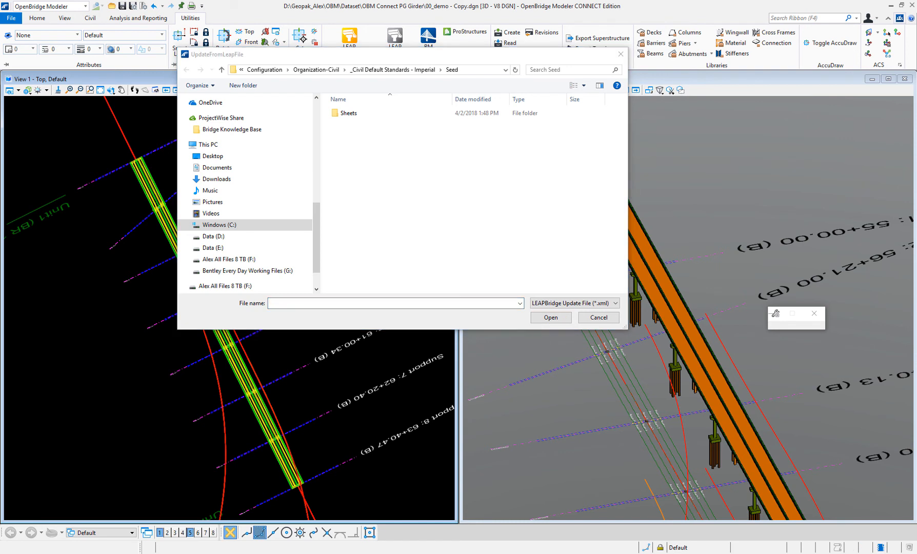
{"action": "left_click", "coordinate": [283, 303]}
{"action": "type", "text": "D:\\Geopak_Alex\\OBM\\Dataset\\OBM Connect PG Girder"}
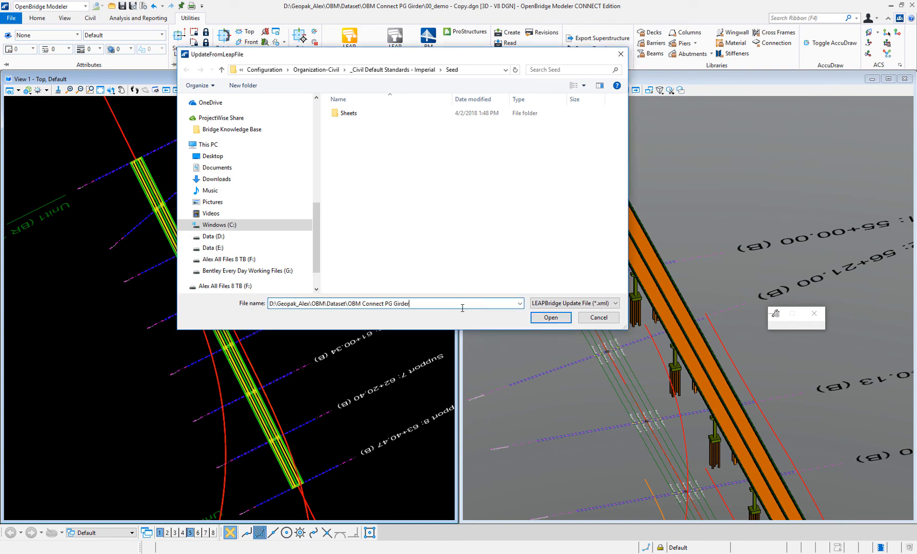
{"action": "left_click", "coordinate": [551, 317]}
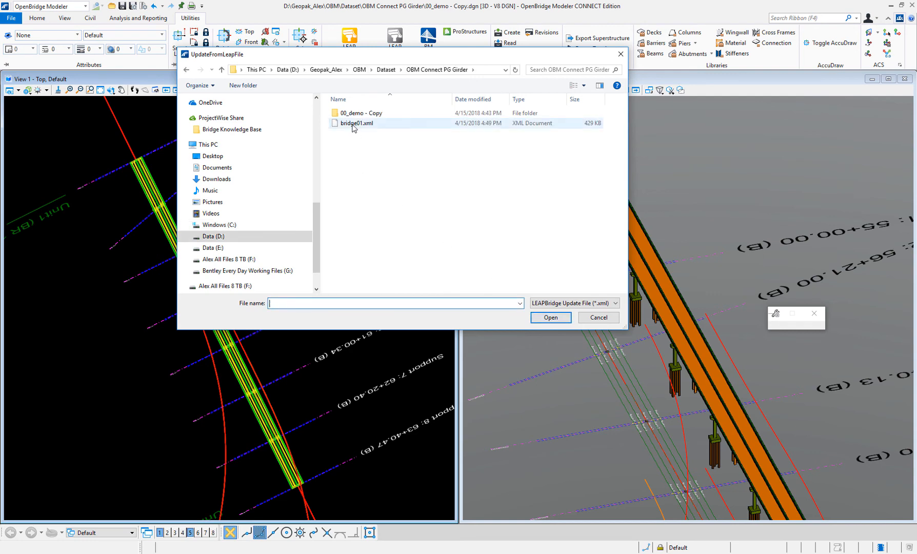
- Load the bridge01.xml update file and accept all changes for BR 1 - Unit1
{"action": "left_click", "coordinate": [353, 124]}
{"action": "left_click", "coordinate": [550, 316]}
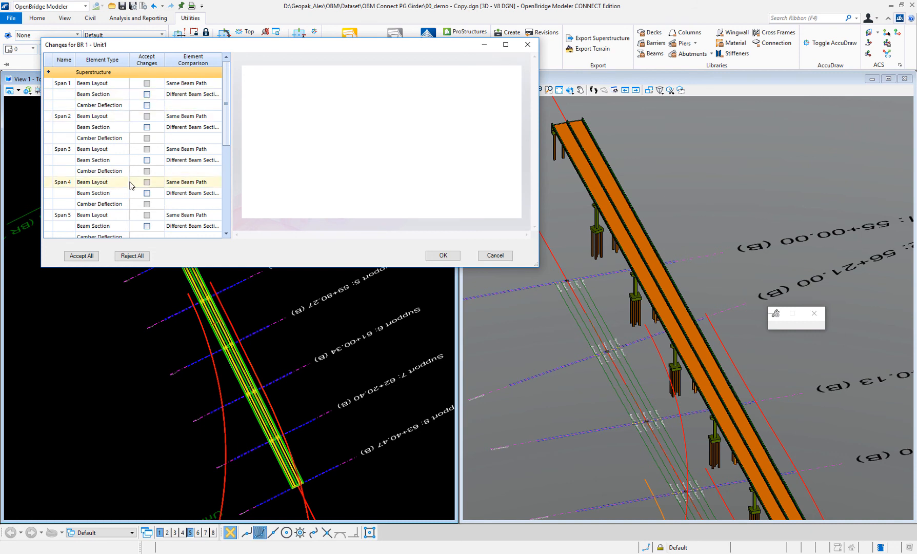
{"action": "left_click", "coordinate": [77, 256]}
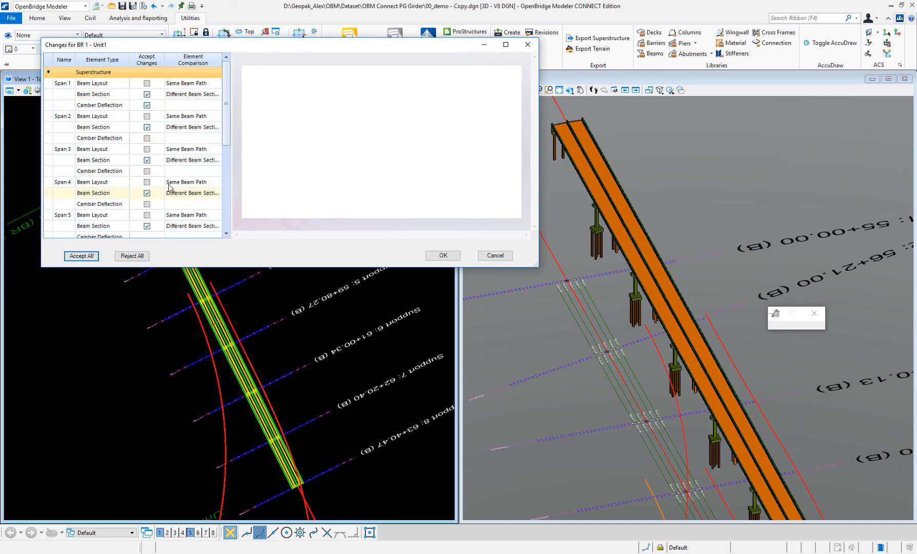
{"action": "left_click", "coordinate": [440, 256]}
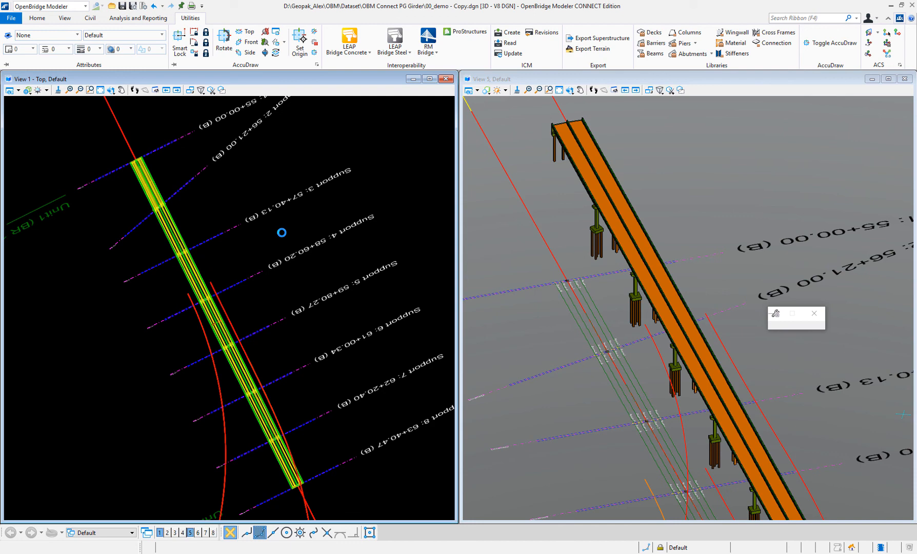
- Examine the updated span 1 girders in plan and 3D, comparing their depth with the span 2 girders at the first pier
{"action": "scroll", "coordinate": [131, 184], "scroll_direction": "up", "scroll_amount": 2}
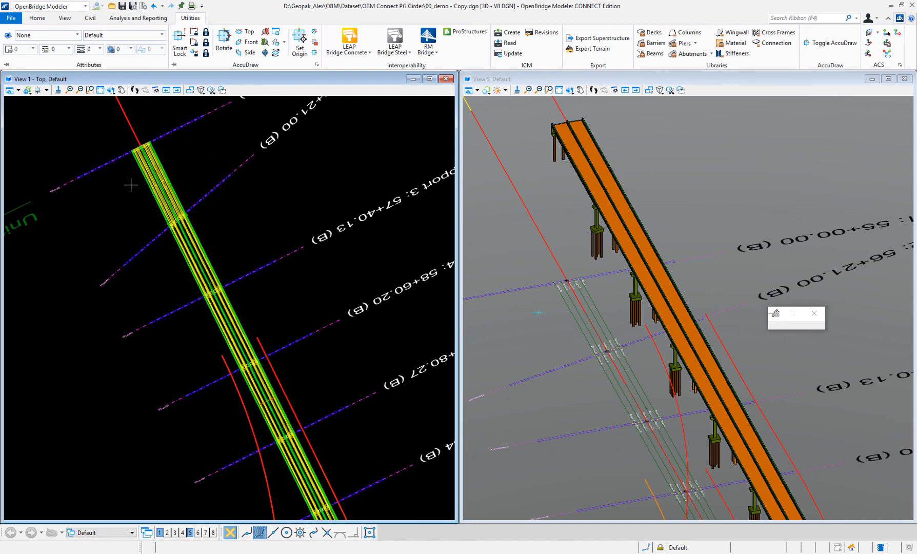
{"action": "scroll", "coordinate": [149, 181], "scroll_direction": "up", "scroll_amount": 3}
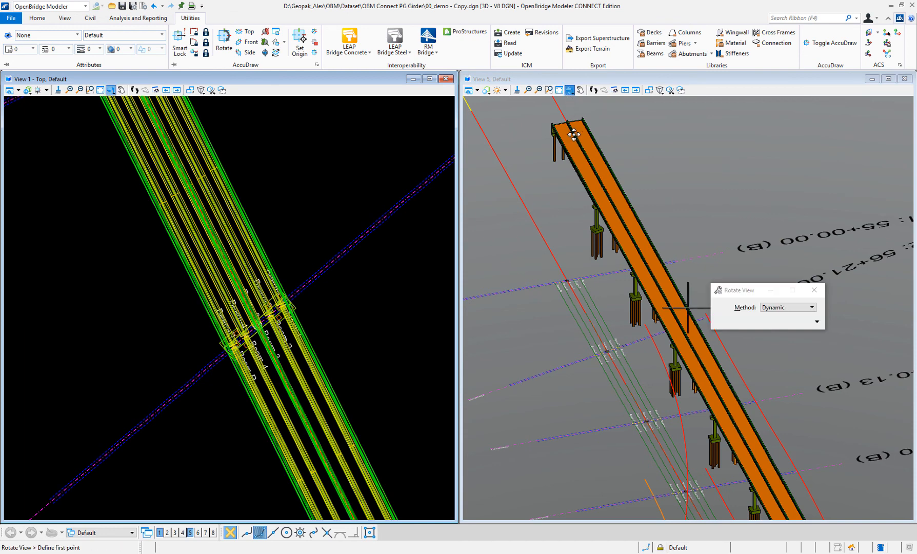
{"action": "left_click", "coordinate": [579, 210]}
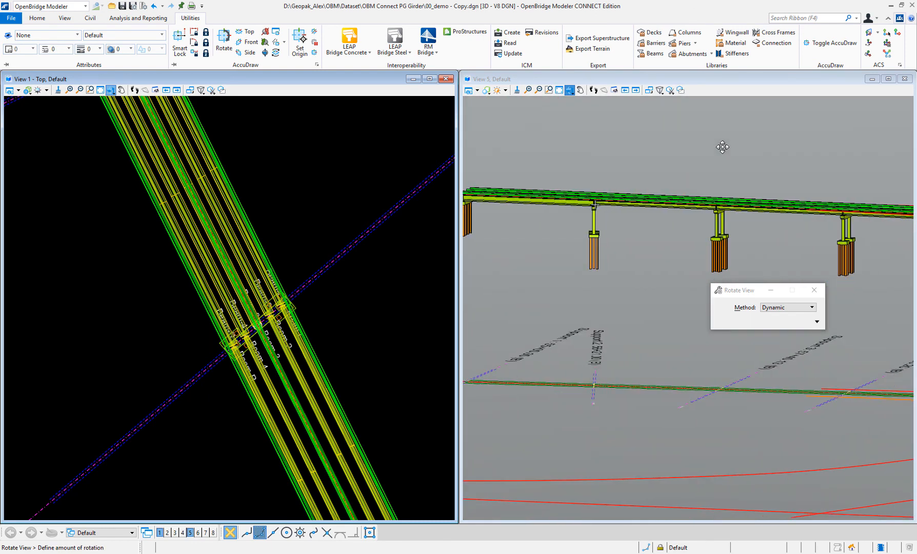
{"action": "left_click", "coordinate": [549, 90]}
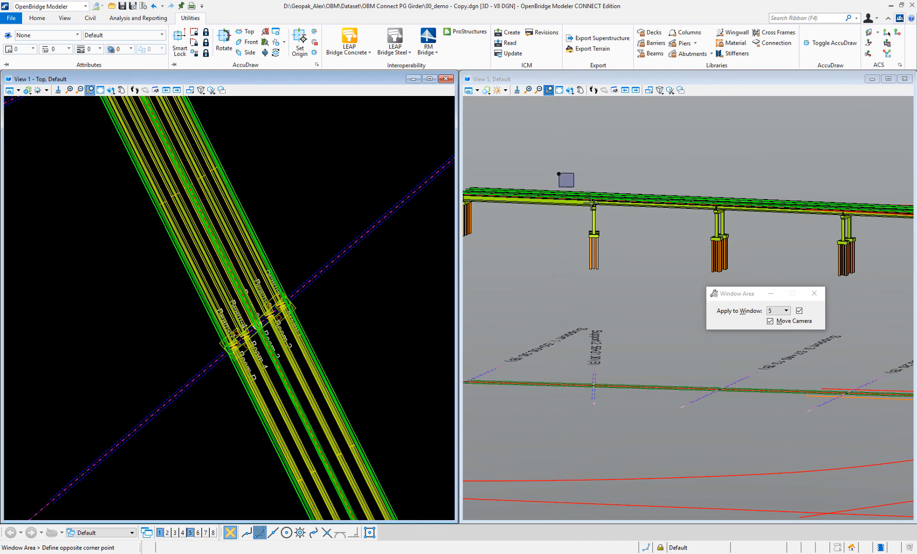
{"action": "left_click", "coordinate": [555, 173]}
{"action": "left_click", "coordinate": [634, 247]}
{"action": "left_click", "coordinate": [743, 311]}
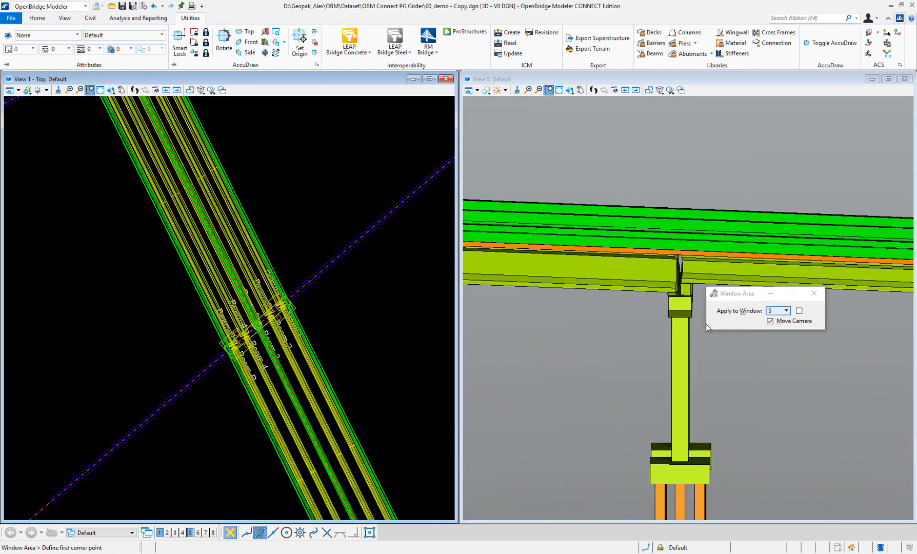
{"action": "right_click", "coordinate": [632, 330]}
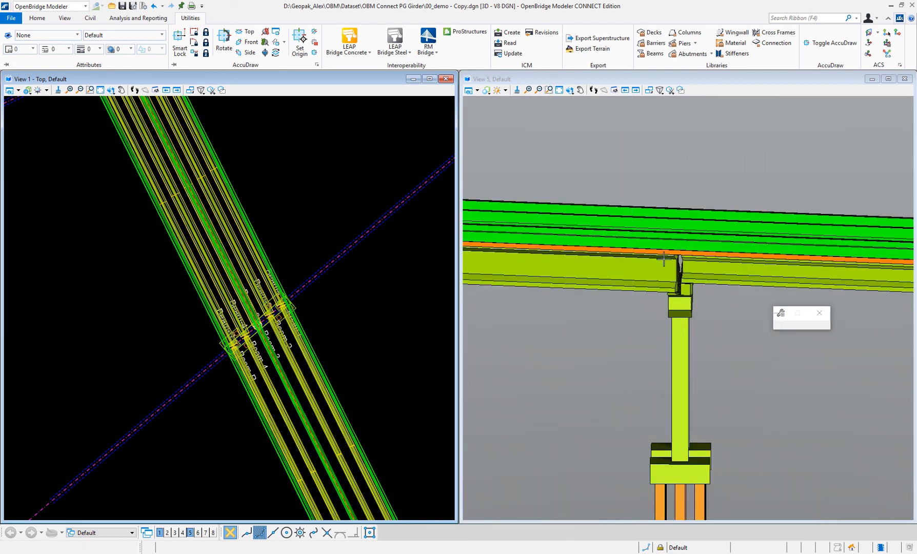
{"action": "left_click", "coordinate": [570, 91]}
{"action": "left_click", "coordinate": [787, 198]}
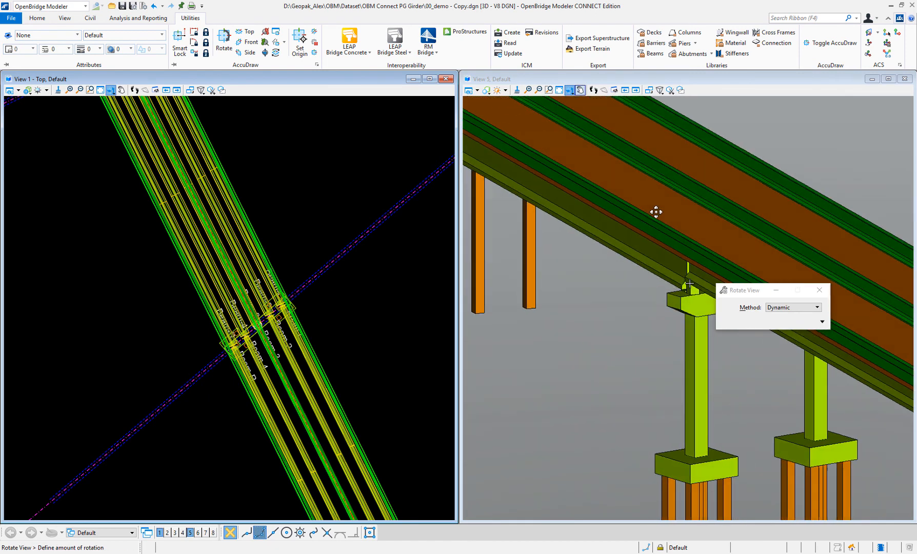
{"action": "left_click", "coordinate": [641, 209]}
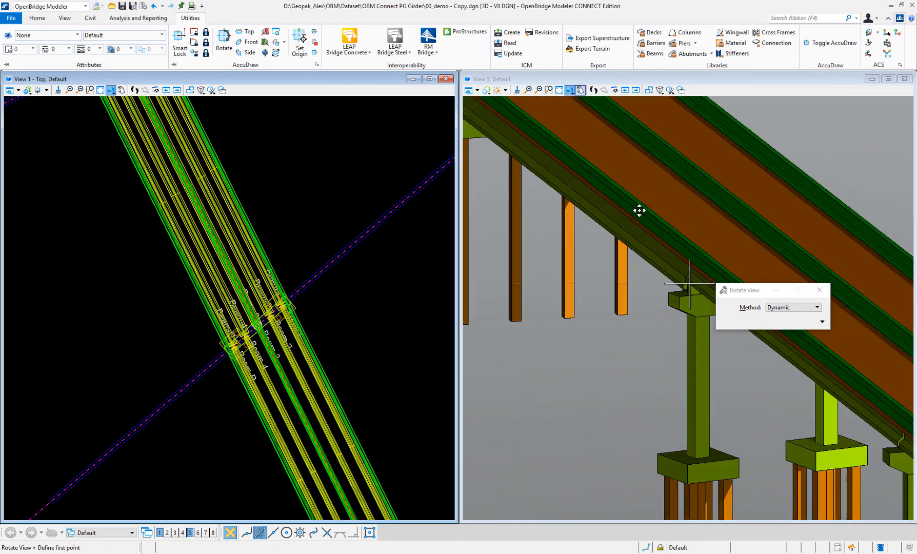
{"action": "scroll", "coordinate": [639, 210], "scroll_direction": "down", "scroll_amount": 1}
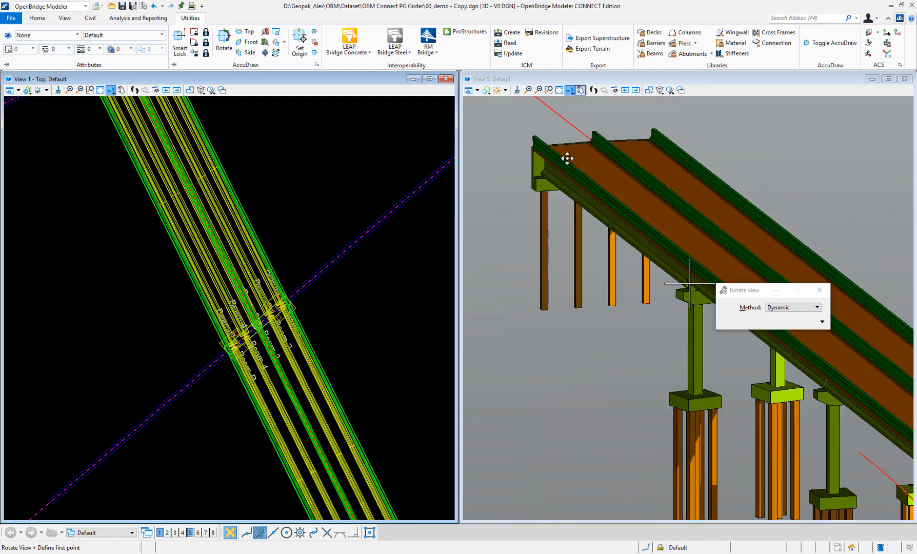
{"action": "left_click", "coordinate": [356, 53]}
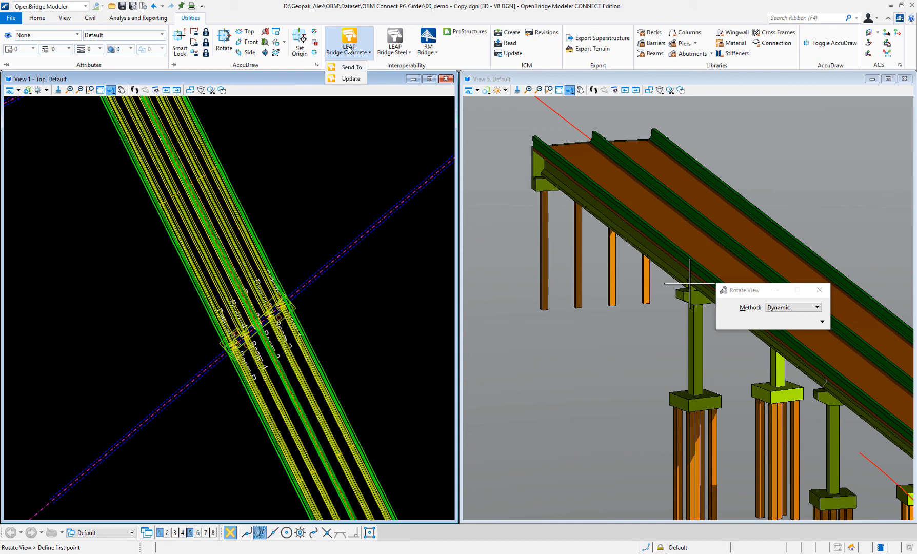
{"action": "left_click", "coordinate": [347, 157]}
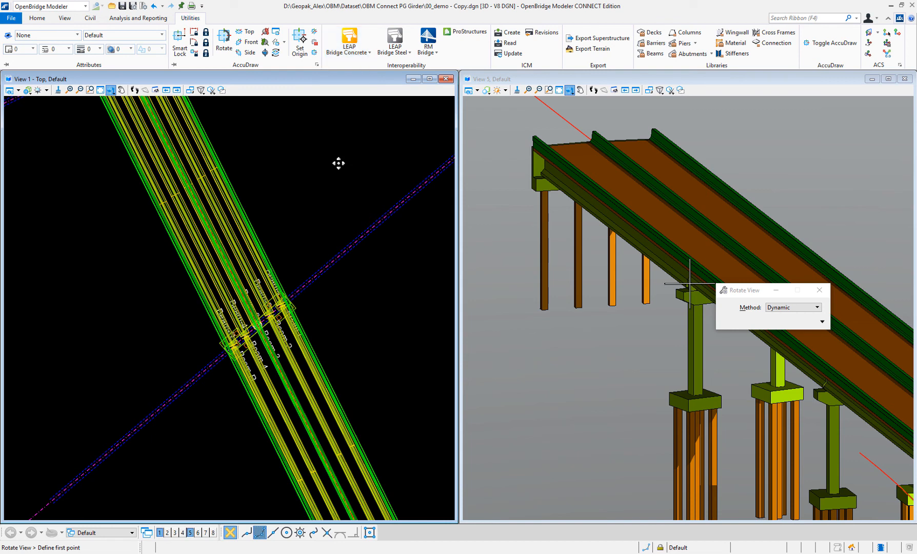